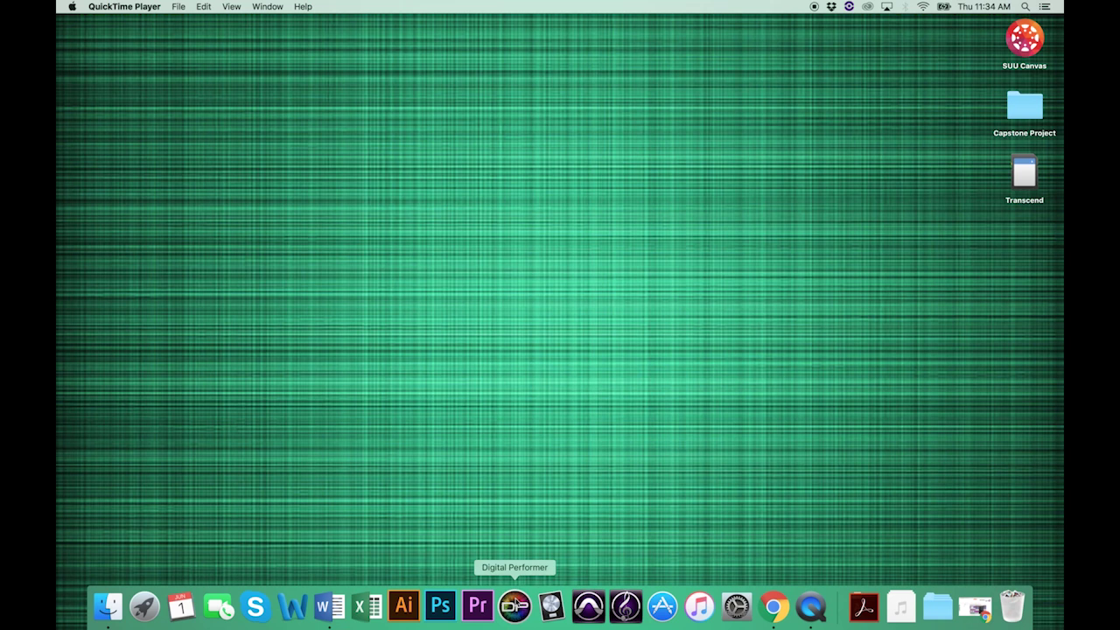
Launch Digital Performer, keep the Empty template, and open DP Tutorial from the Recent list.
left_click(520, 600)
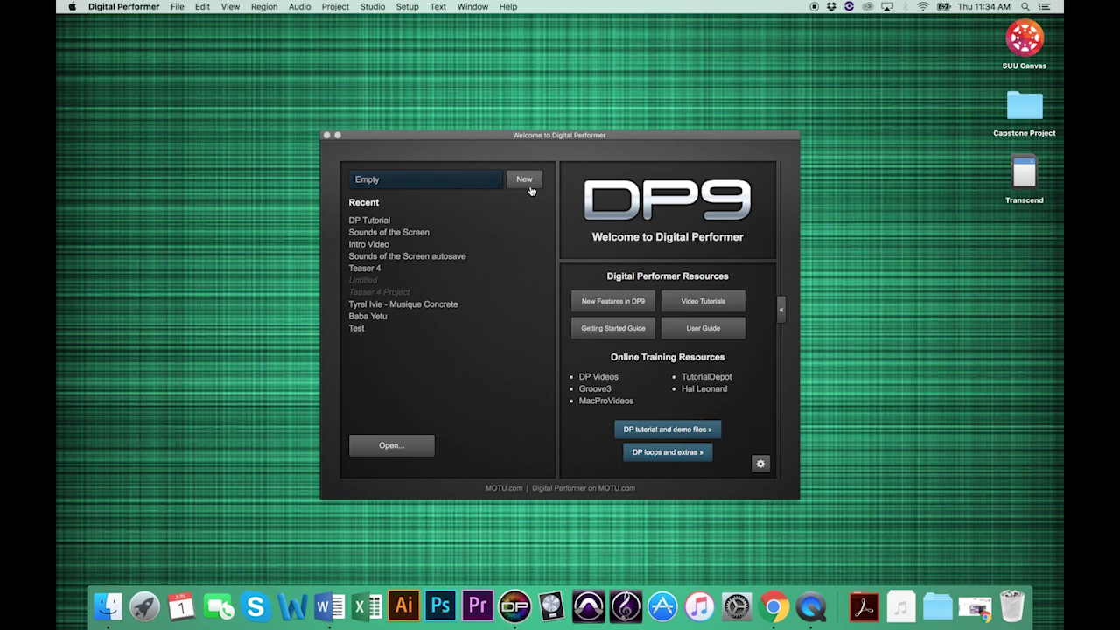
left_click(411, 181)
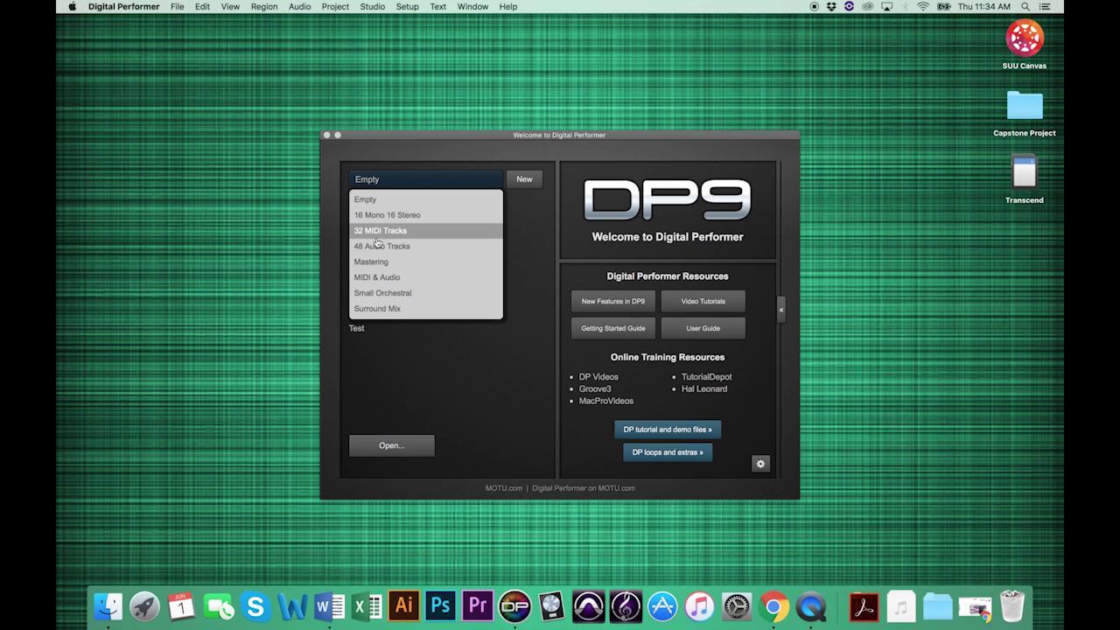
left_click(440, 181)
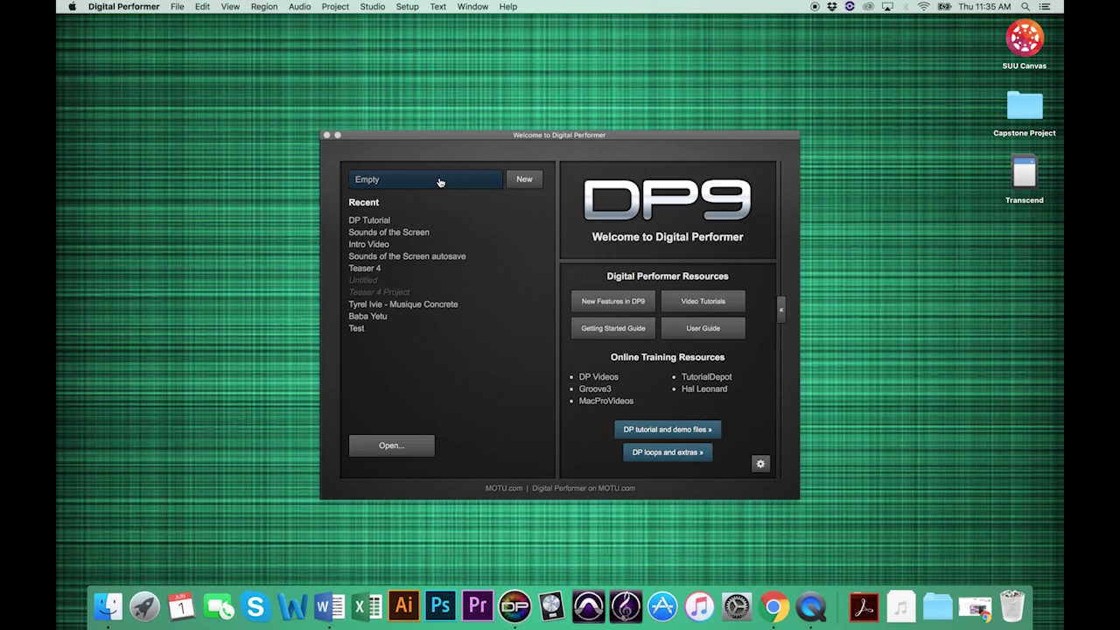
left_click(370, 220)
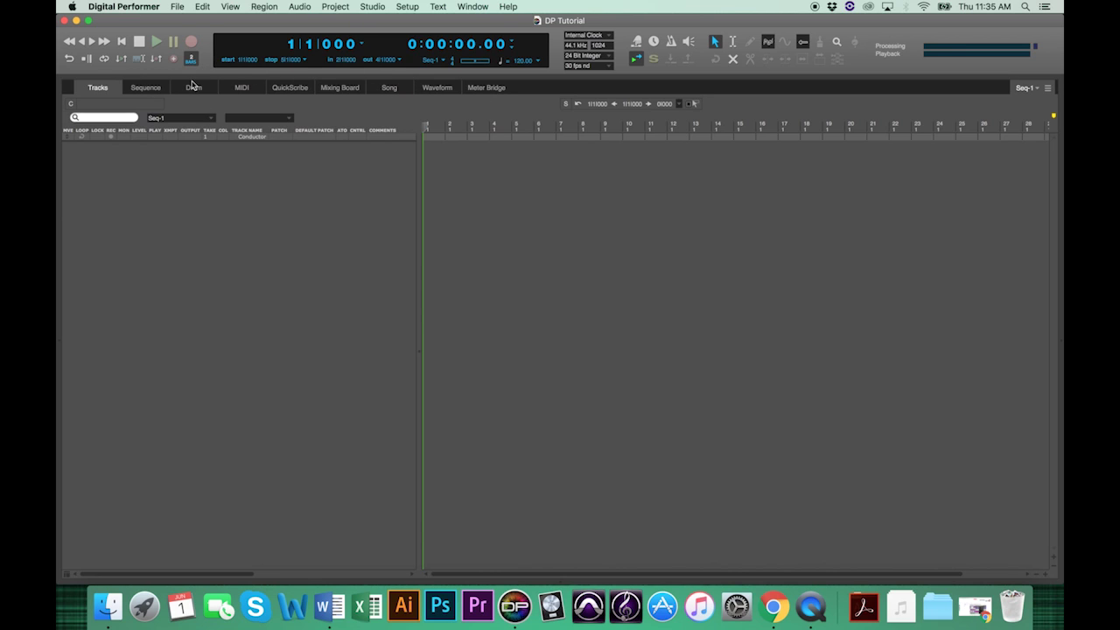
Look through the Mixing Board, QuickScribe and MIDI editor views, then return to Tracks.
left_click(344, 91)
left_click(297, 87)
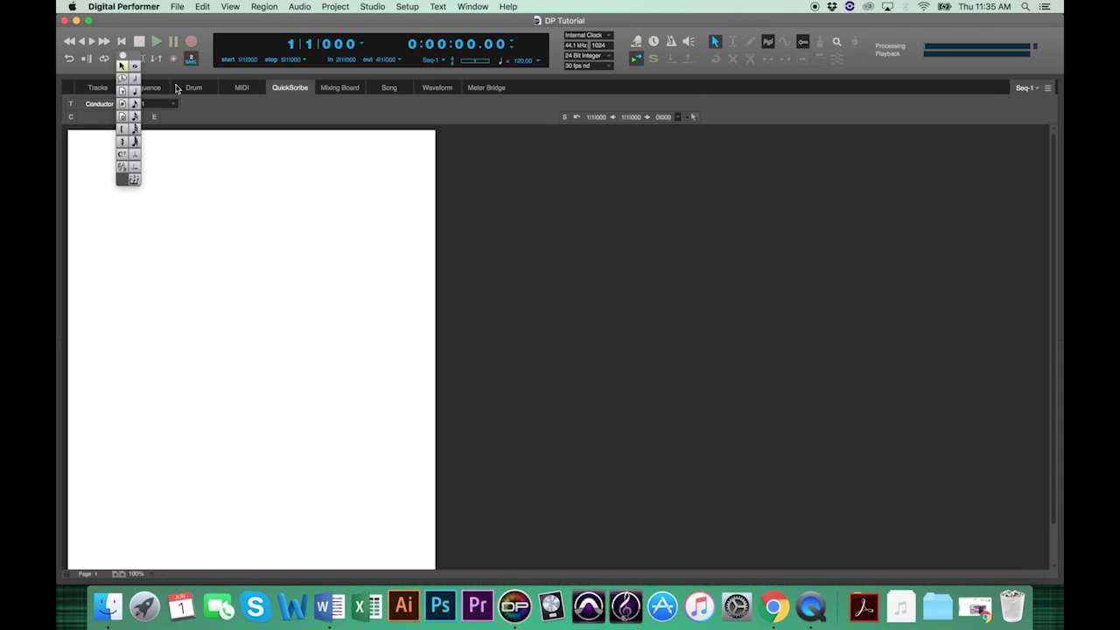
left_click(239, 87)
left_click(95, 88)
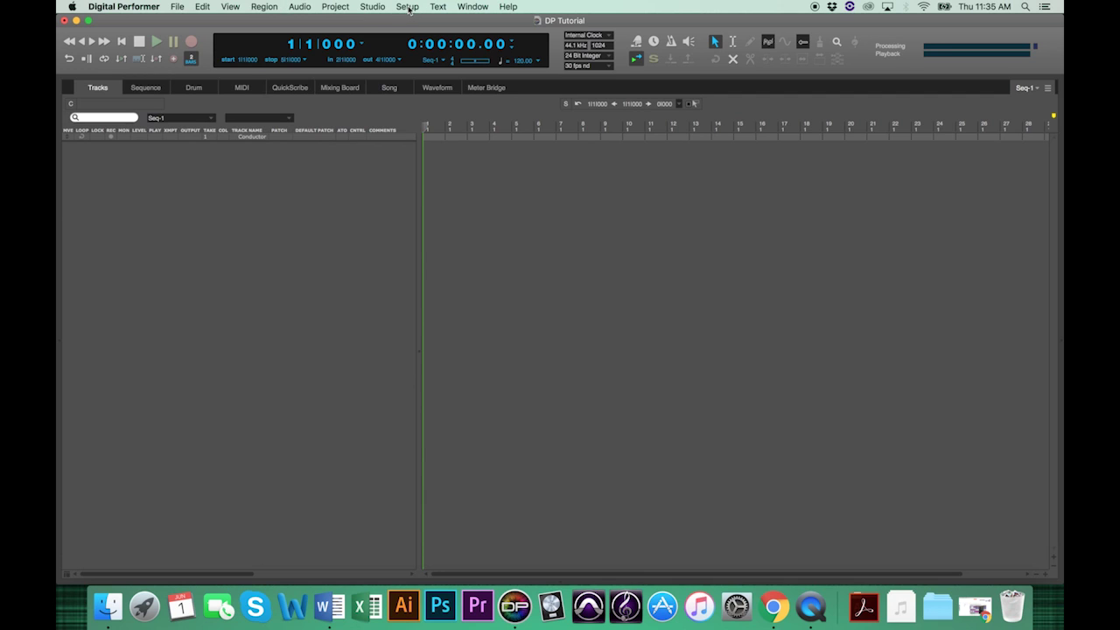
Launch Audio MIDI Setup from the Setup menu.
left_click(409, 7)
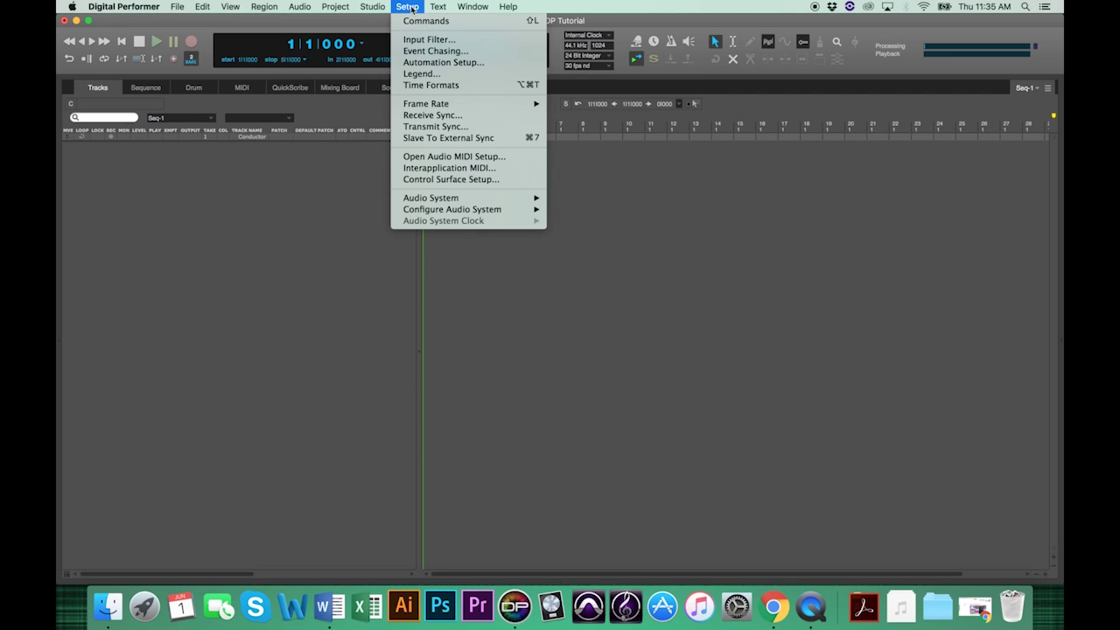
mouse_move(498, 213)
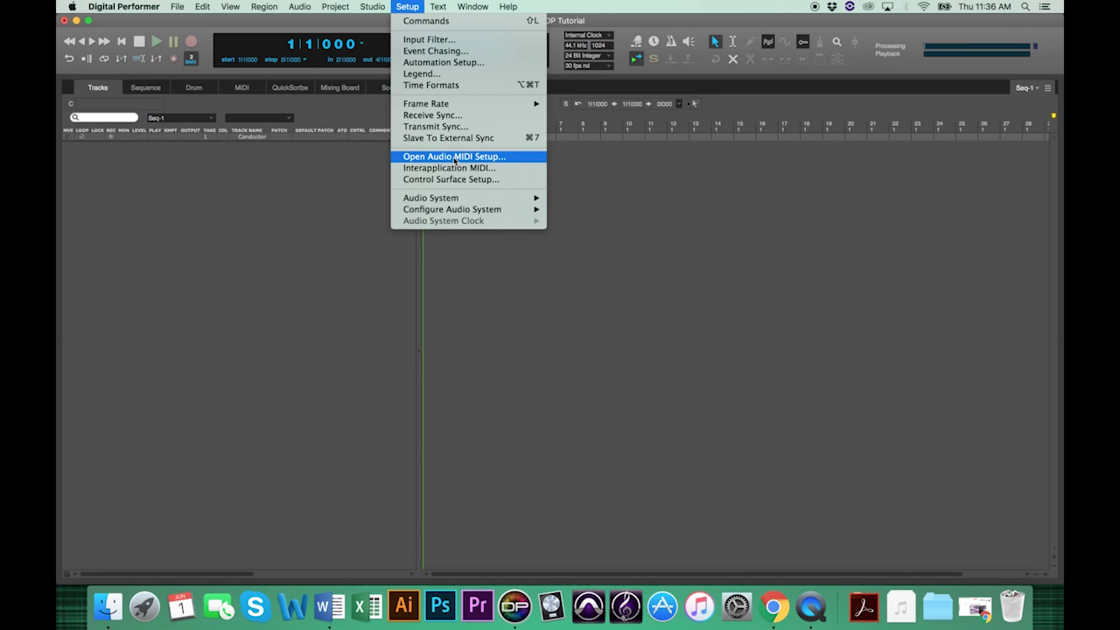
left_click(454, 156)
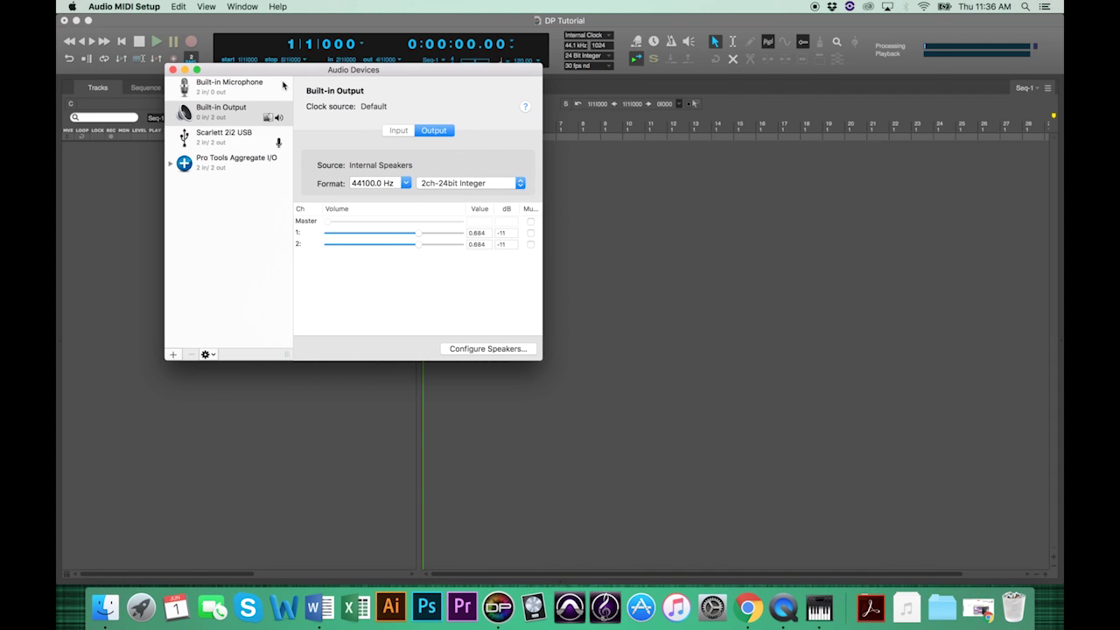
Show MIDI Studio, select MPKmini2 and turn on Test Setup, then close both setup windows.
left_click_drag(282, 74, 255, 129)
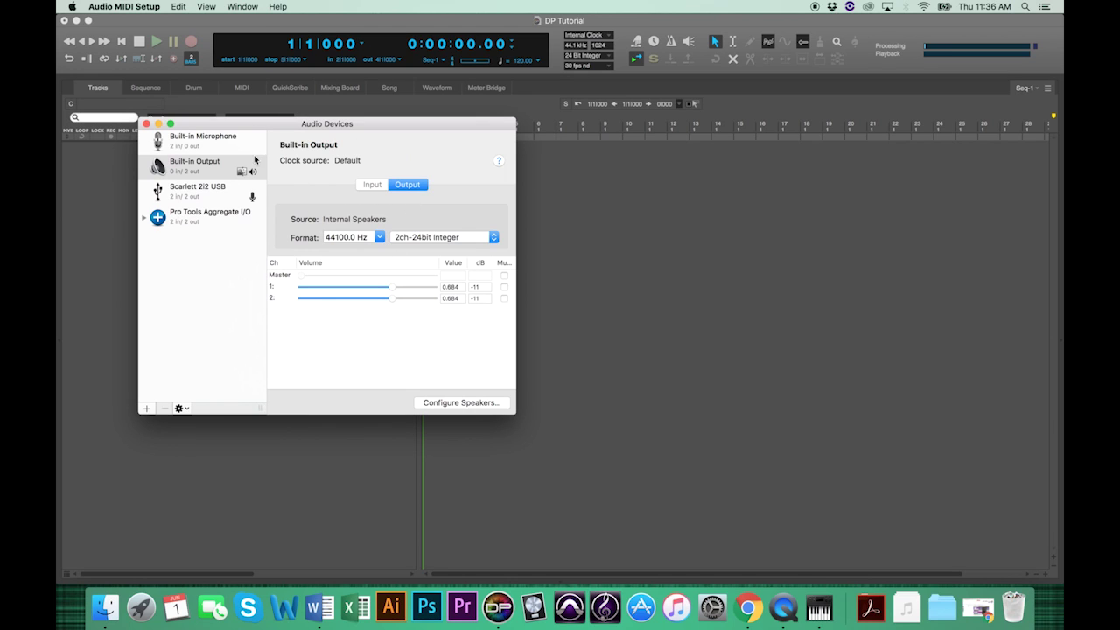
left_click(243, 7)
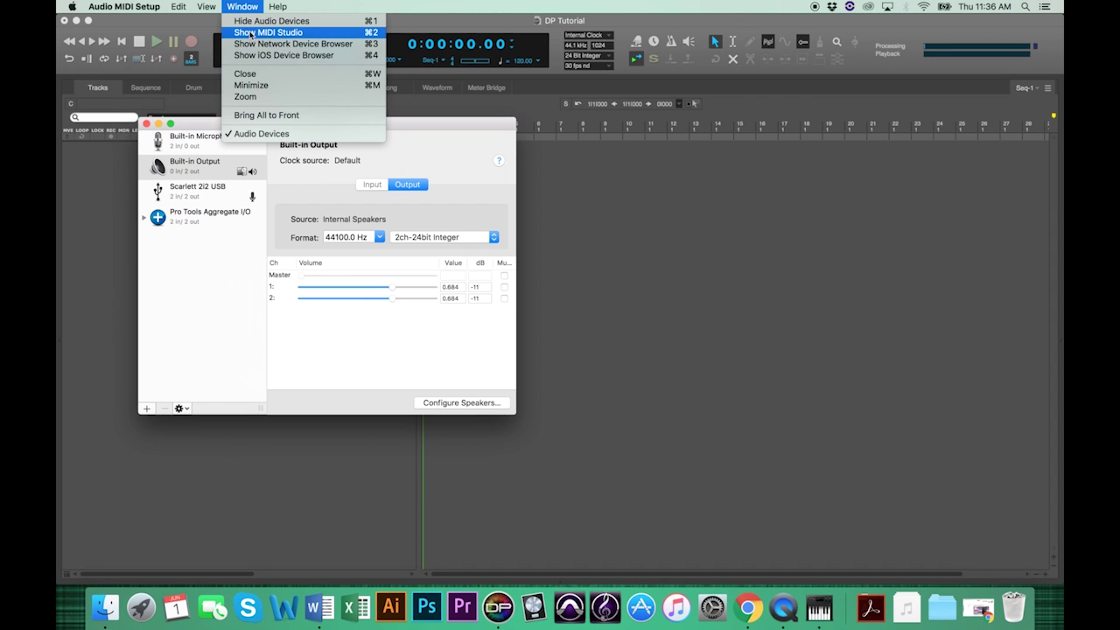
left_click(251, 33)
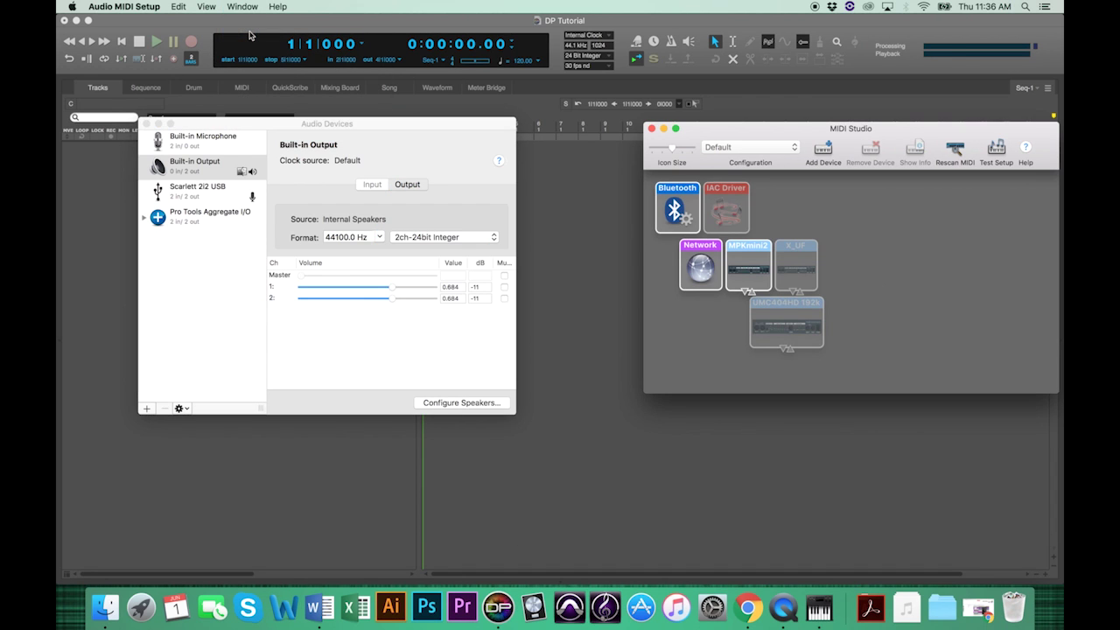
left_click_drag(802, 128, 716, 121)
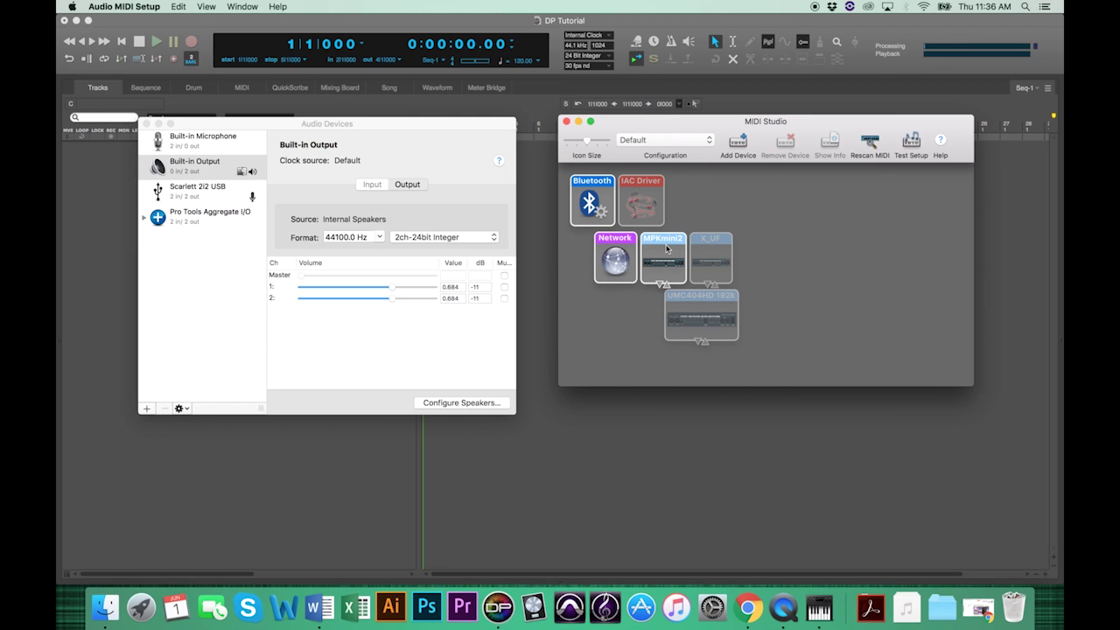
left_click(667, 250)
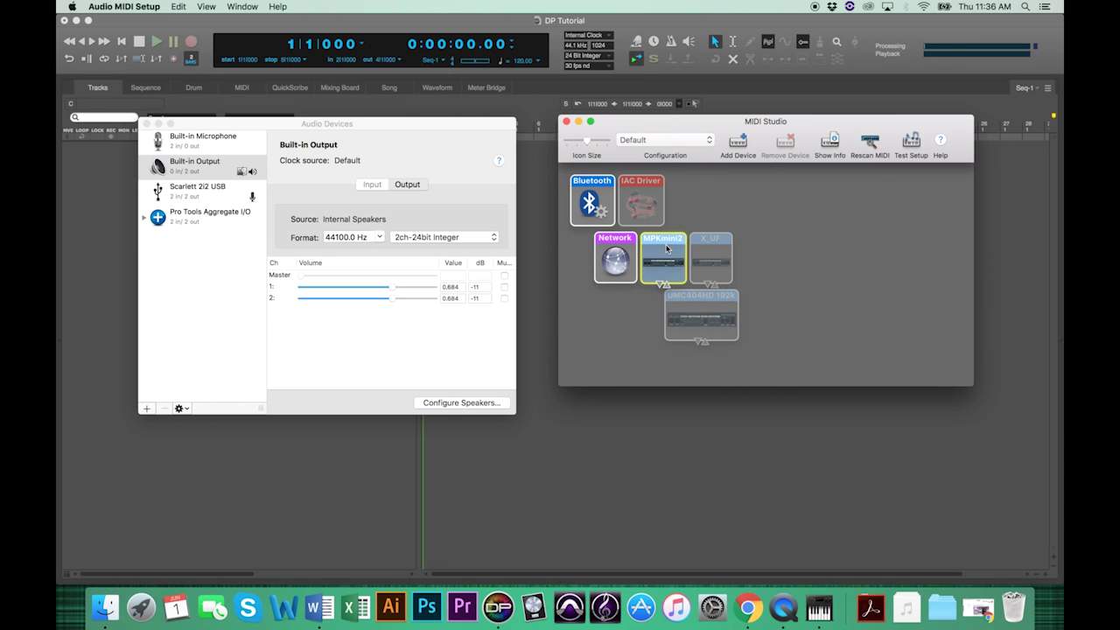
left_click(916, 142)
left_click(566, 121)
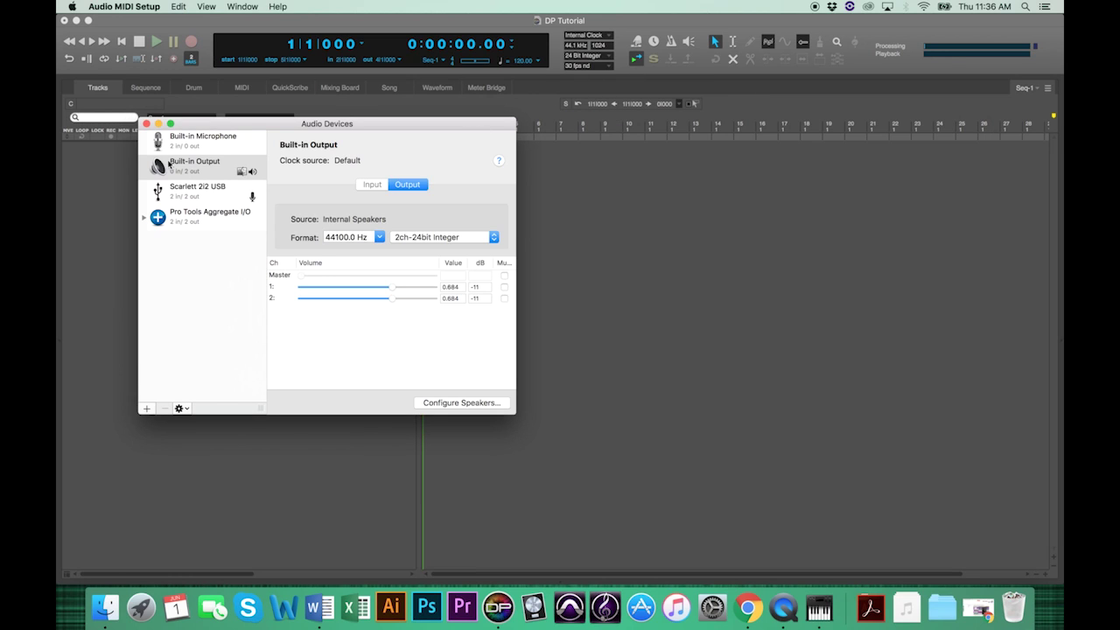
left_click(147, 123)
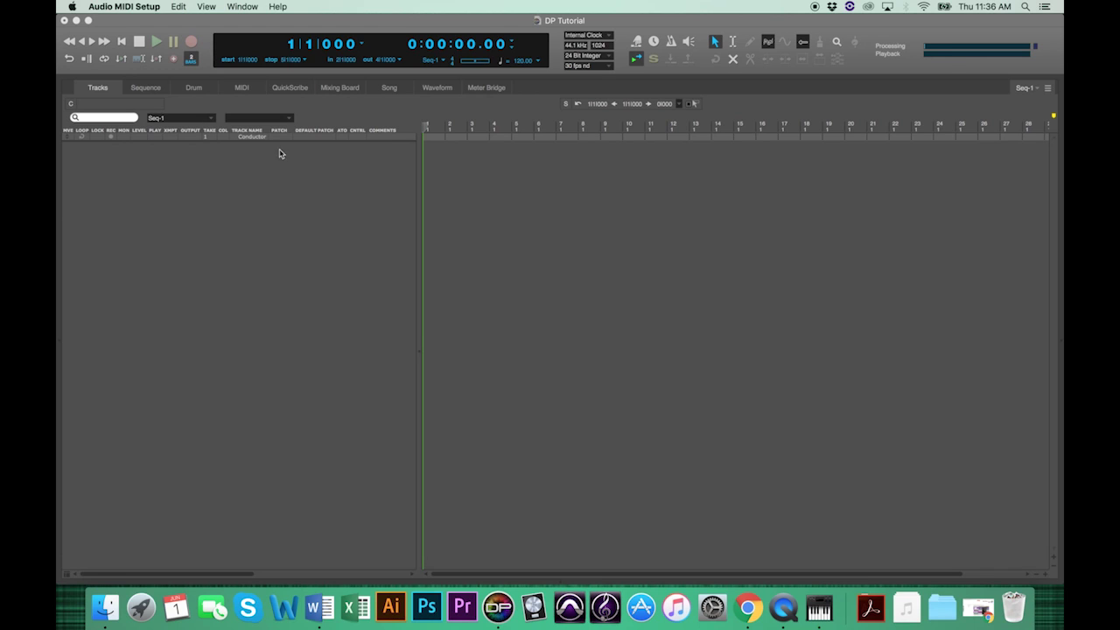
Add a MIDI track, MIDI-1 outputting to MPKmini2-1, and check its strip on the Mixing Board.
left_click(332, 21)
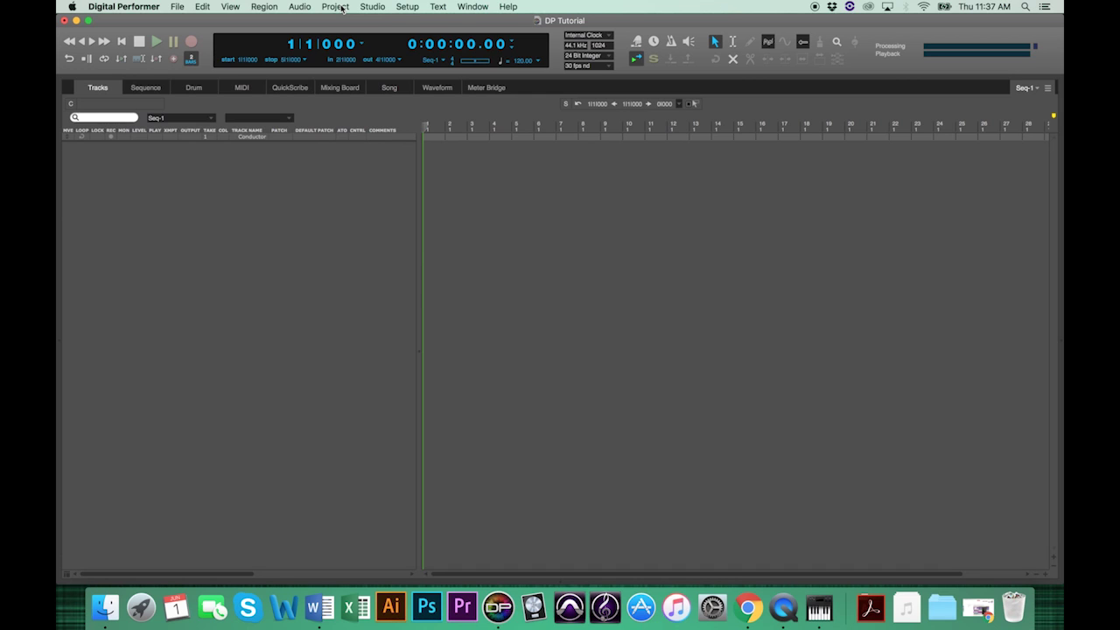
left_click(336, 8)
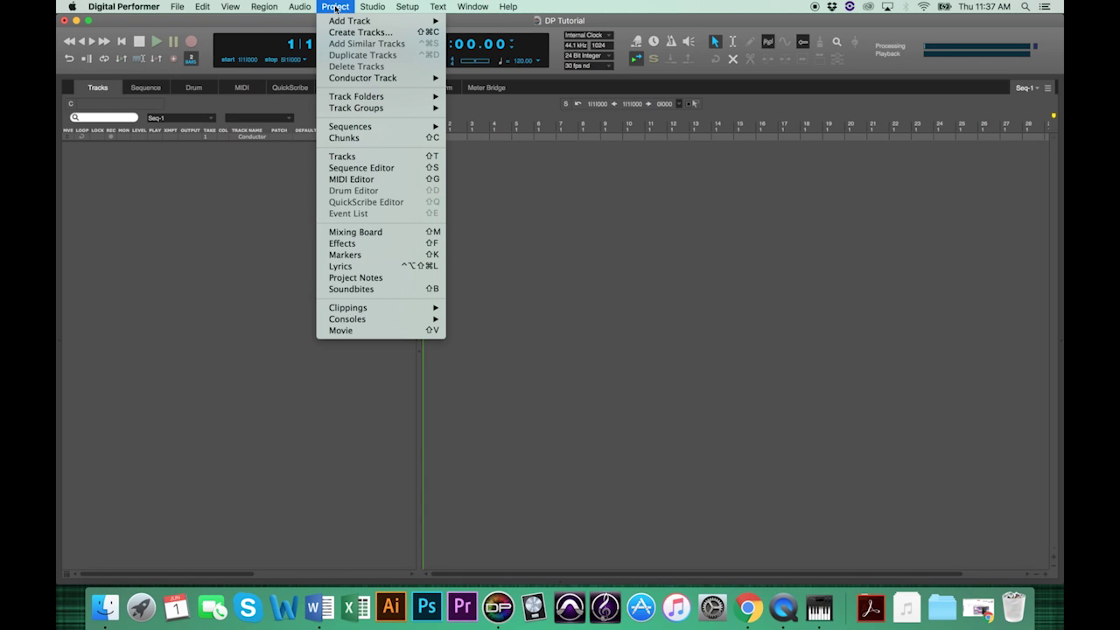
mouse_move(368, 20)
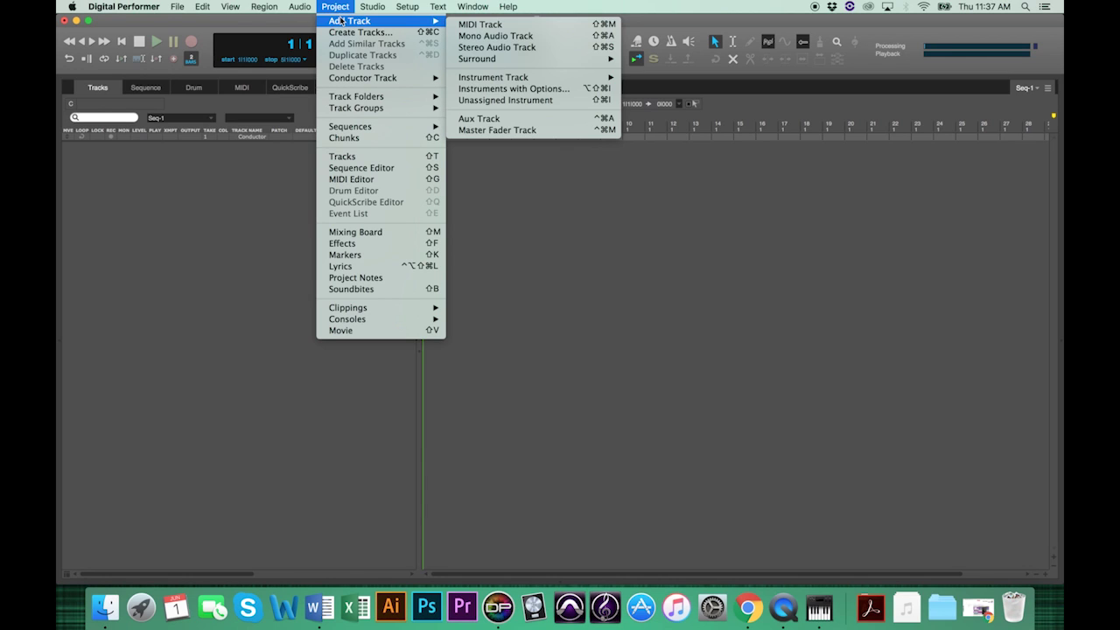
left_click(503, 26)
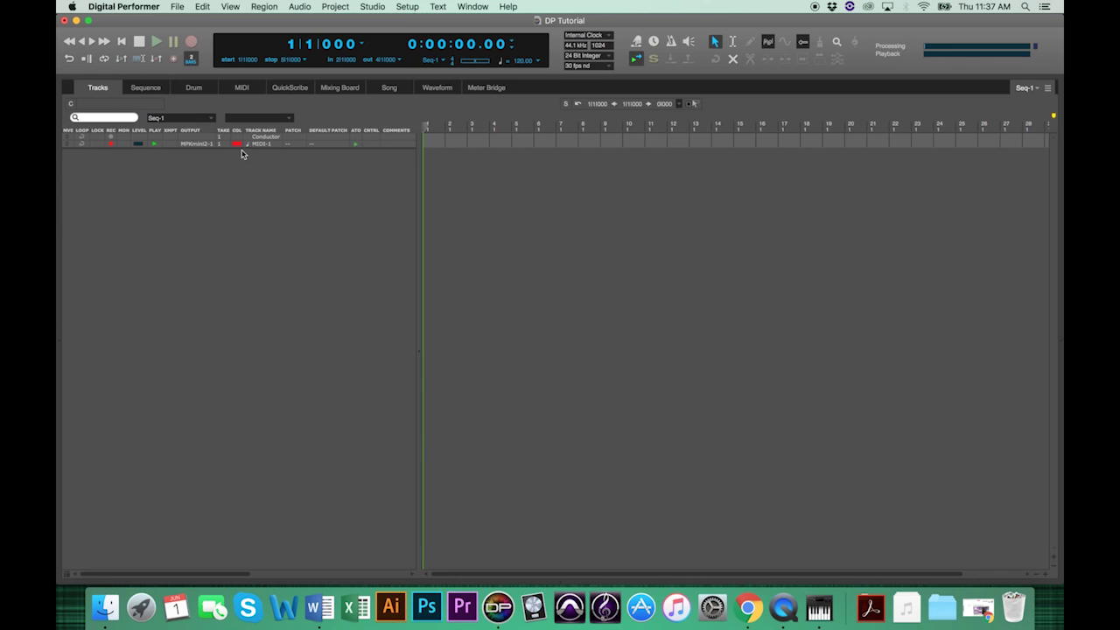
left_click(347, 91)
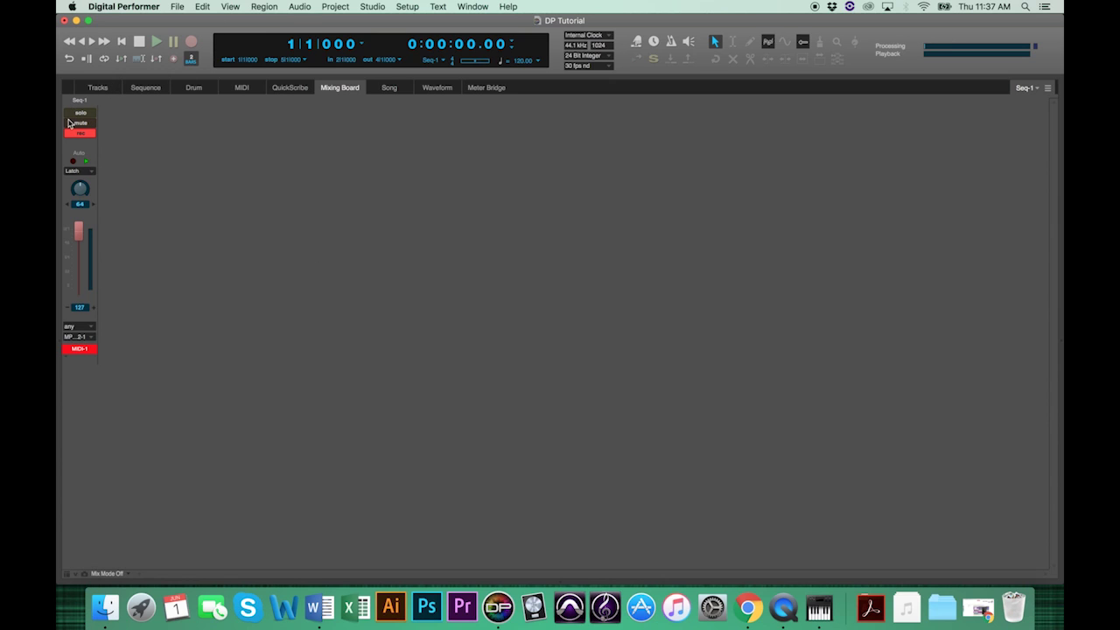
left_click(102, 90)
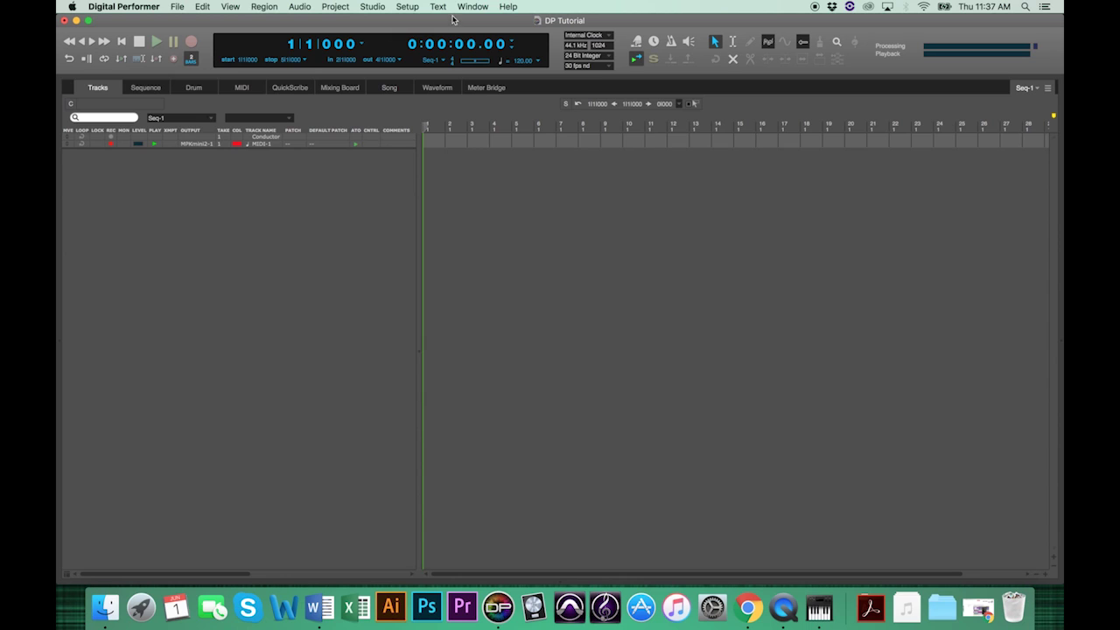
Configure the hardware driver with Scarlett 2i2 USB and Built-in Output, making Built-in Output the master device.
left_click(415, 9)
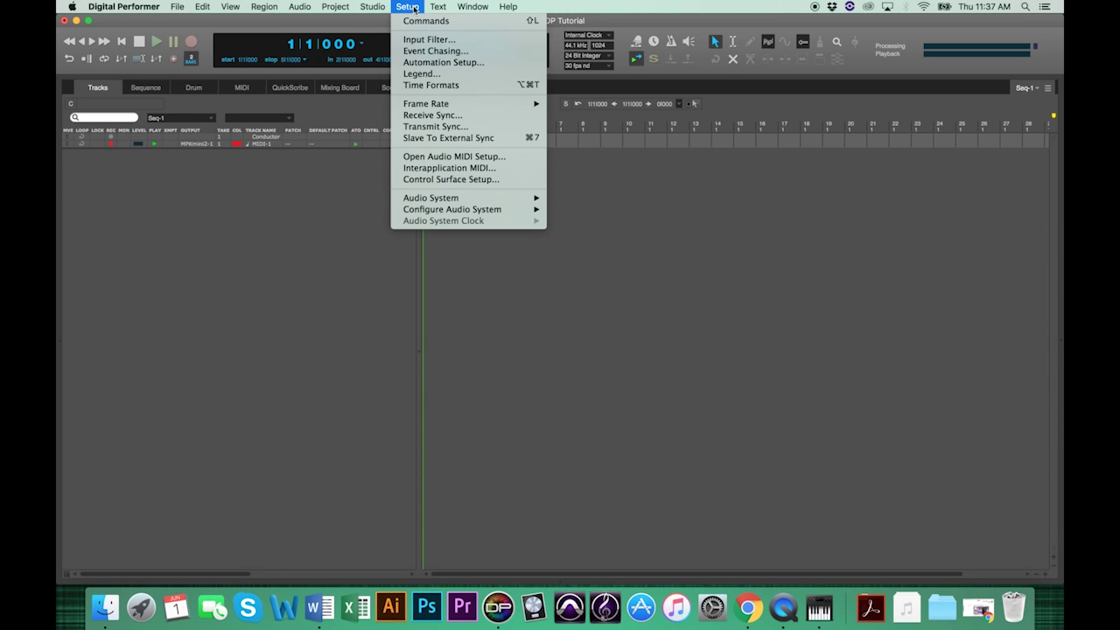
mouse_move(461, 200)
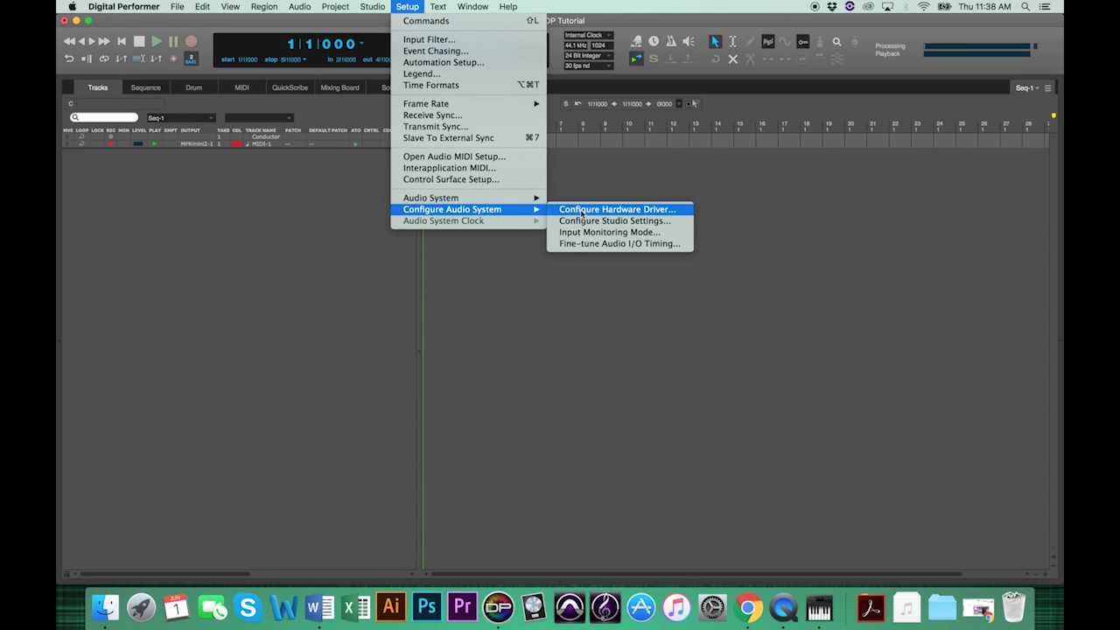
left_click(582, 210)
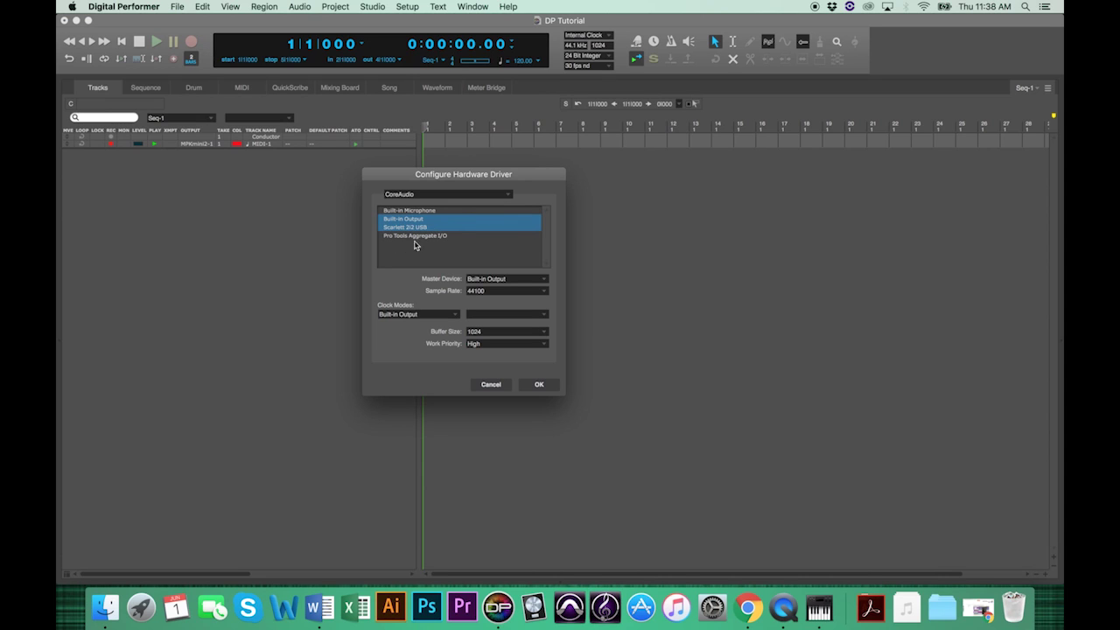
left_click(416, 219)
left_click(417, 221)
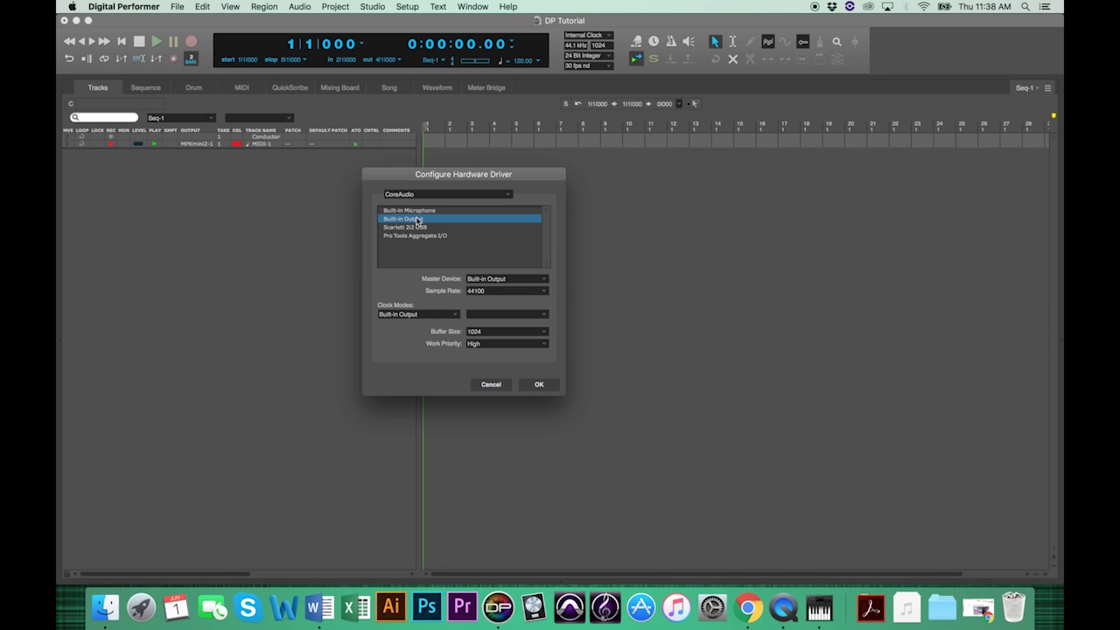
left_click(417, 212)
left_click(419, 220, "shift")
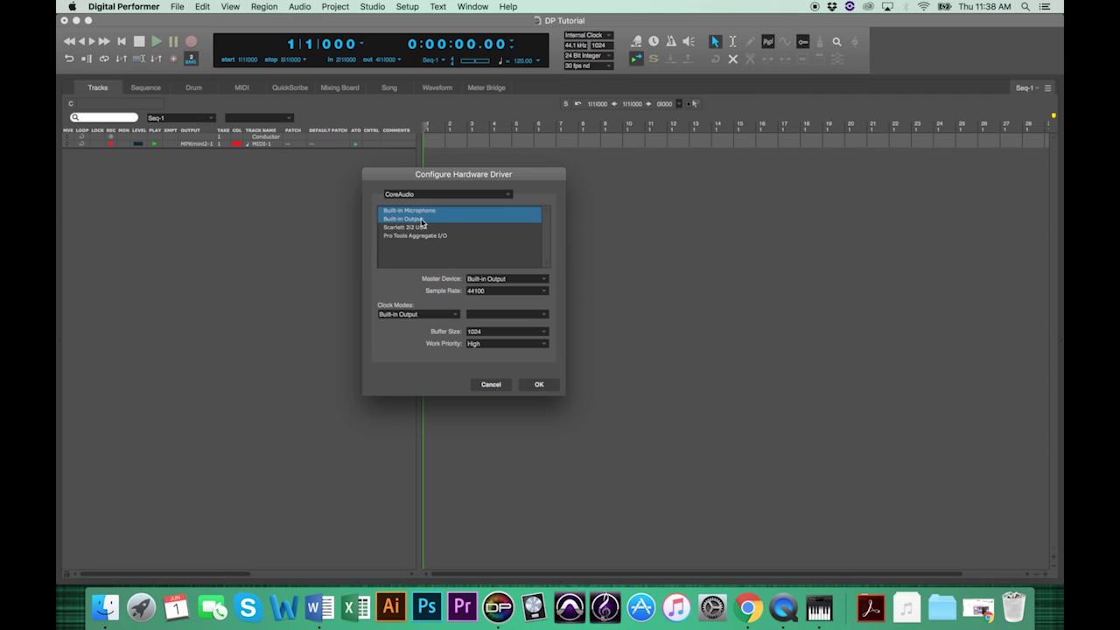
left_click(414, 228)
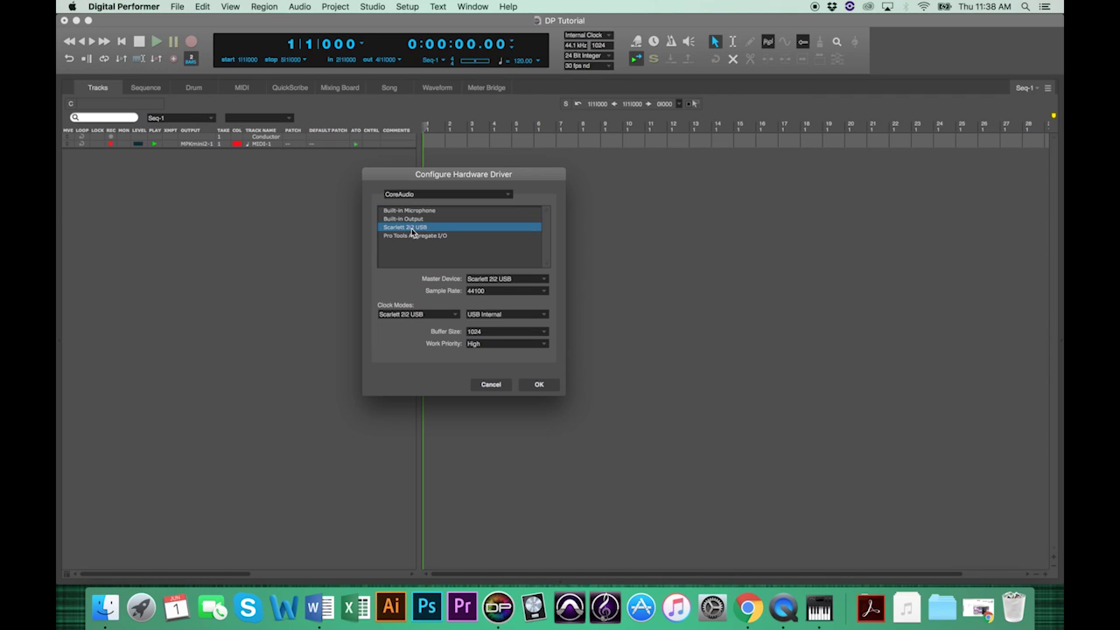
left_click(418, 220, "shift")
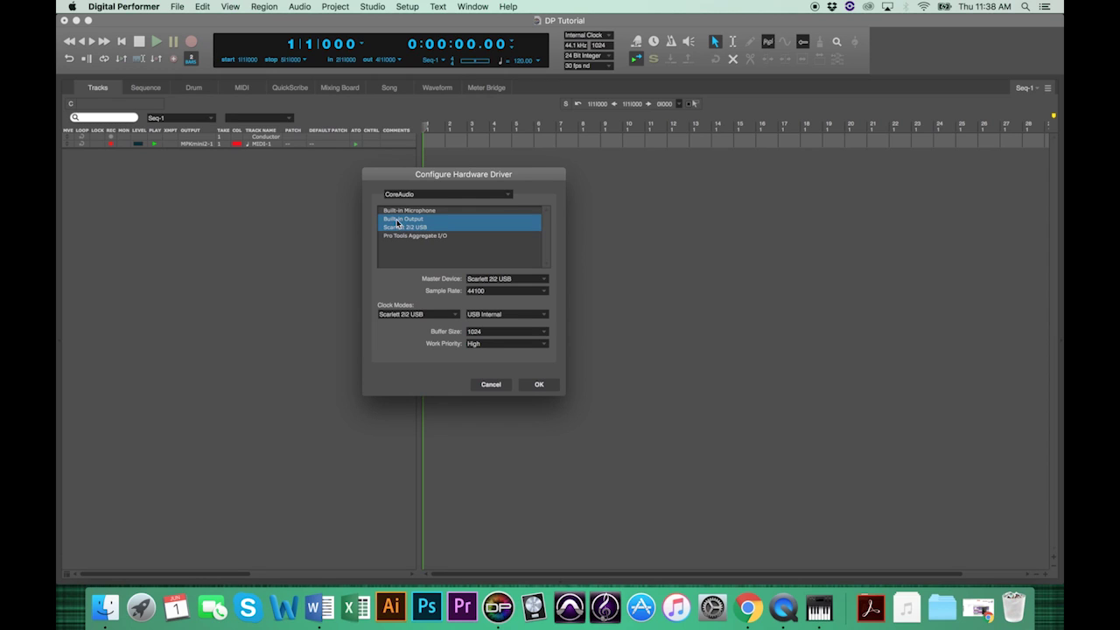
left_click(507, 279)
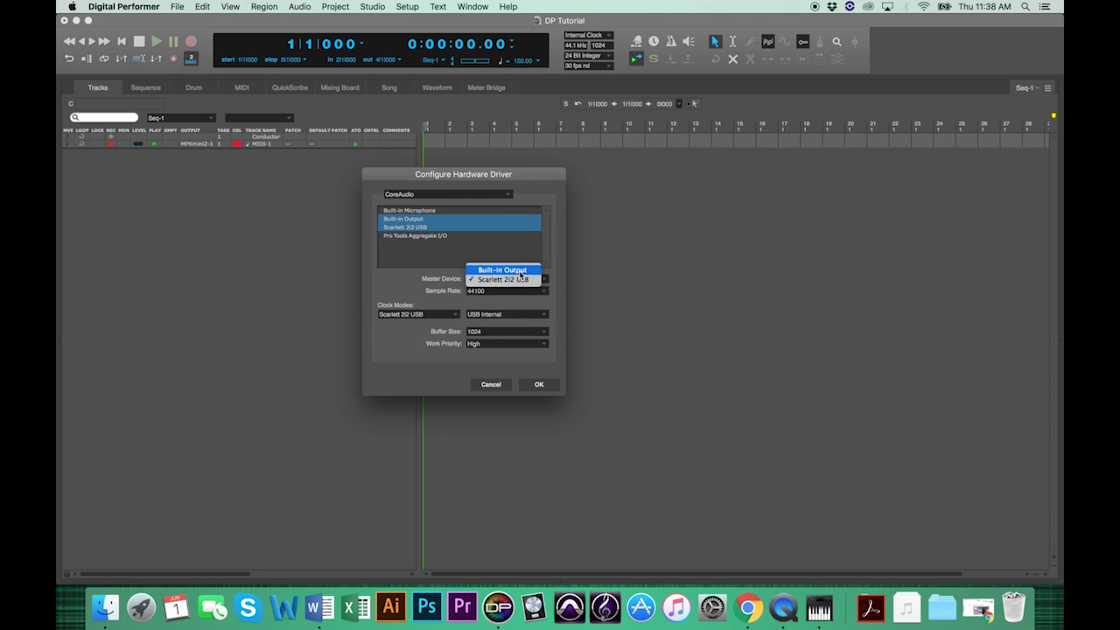
left_click(514, 268)
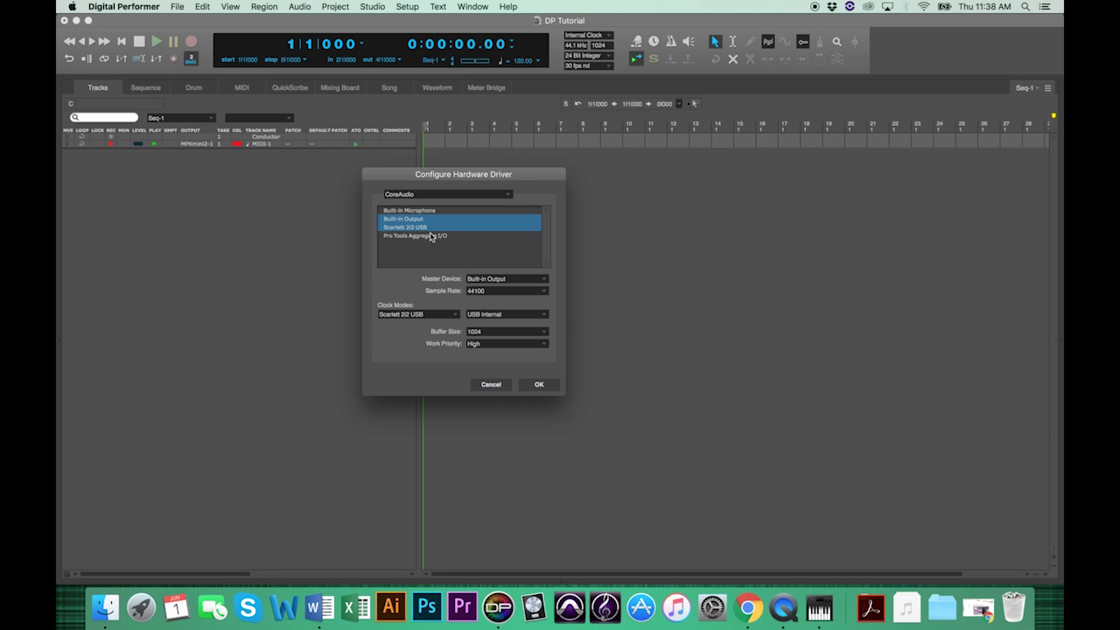
left_click(540, 385)
left_click(337, 6)
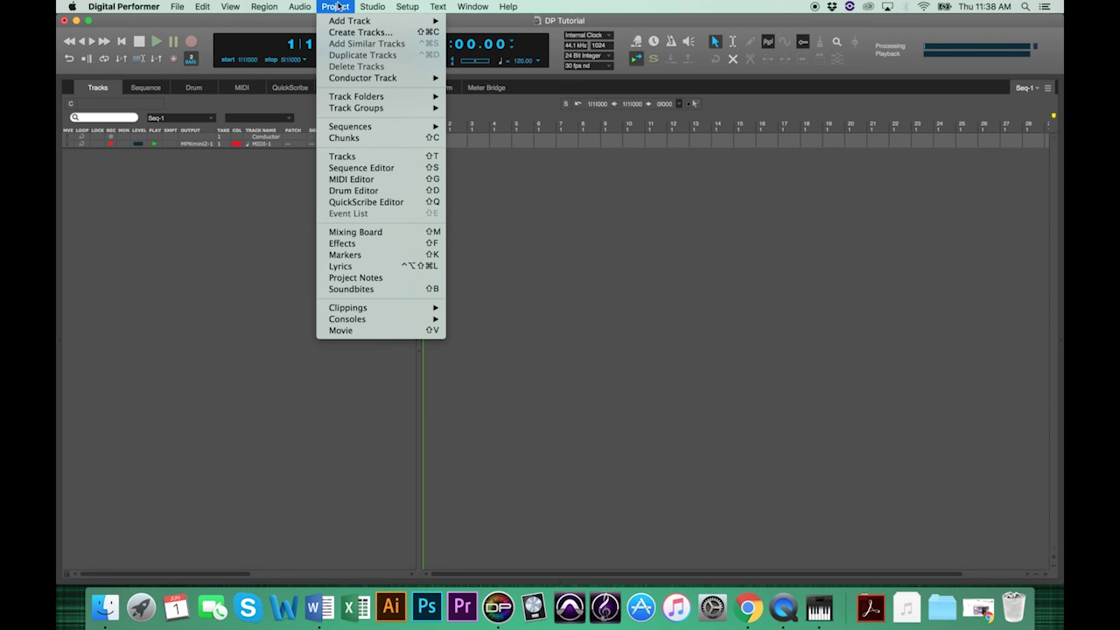
mouse_move(371, 7)
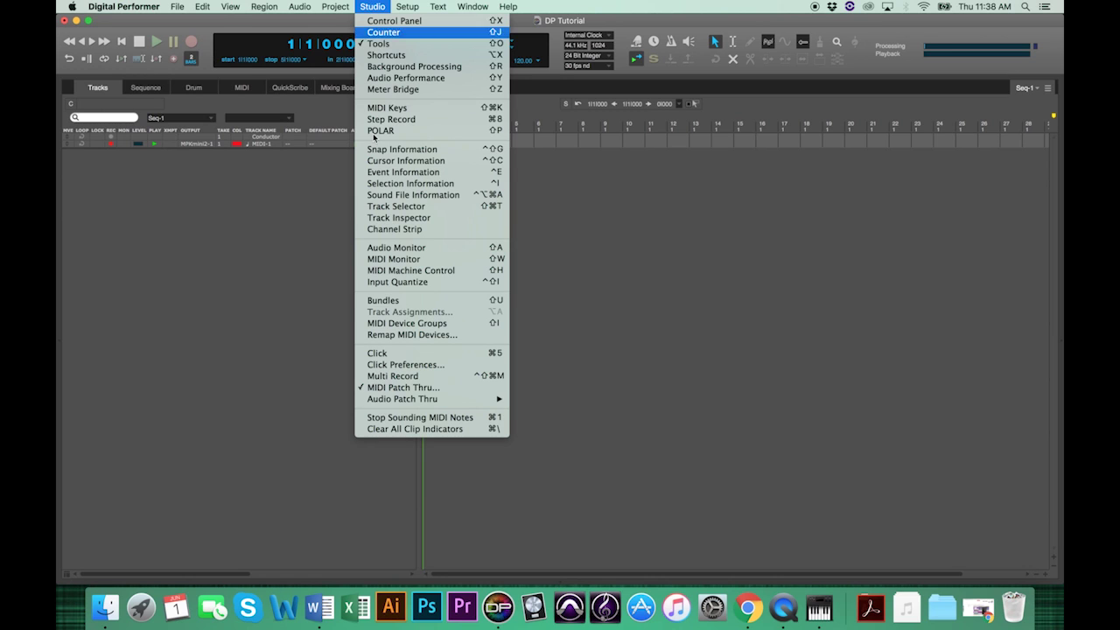
left_click(382, 300)
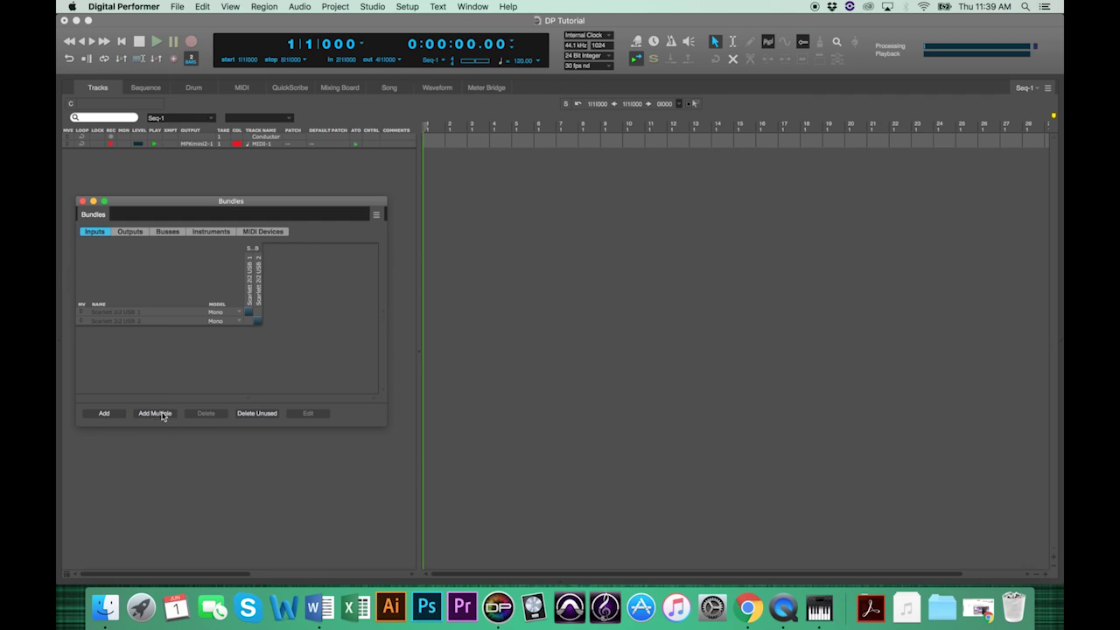
left_click(104, 413)
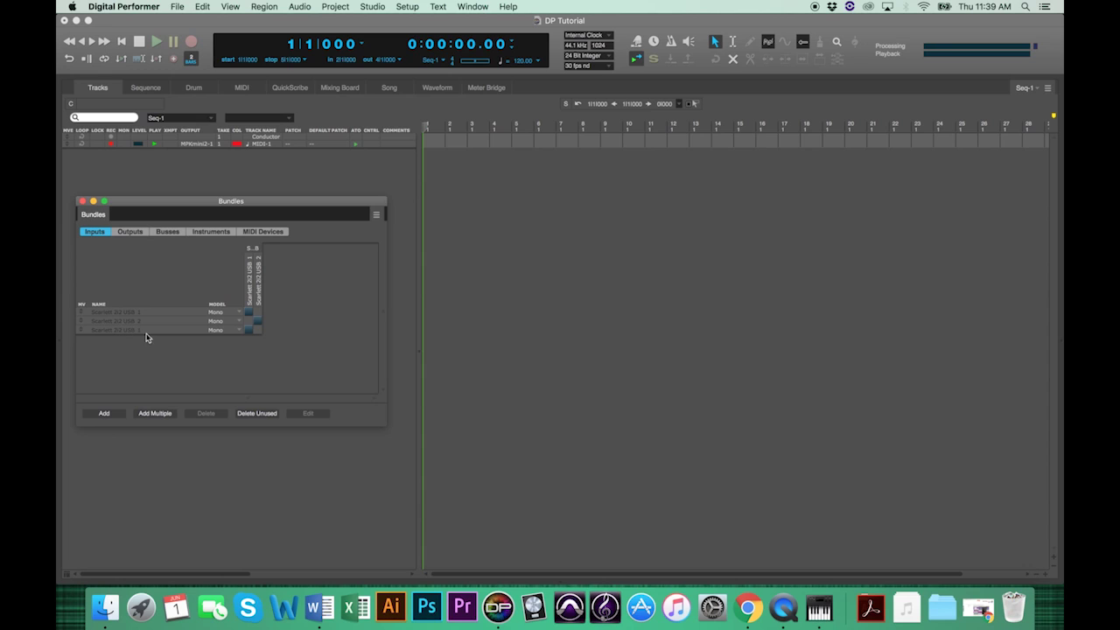
left_click(236, 331)
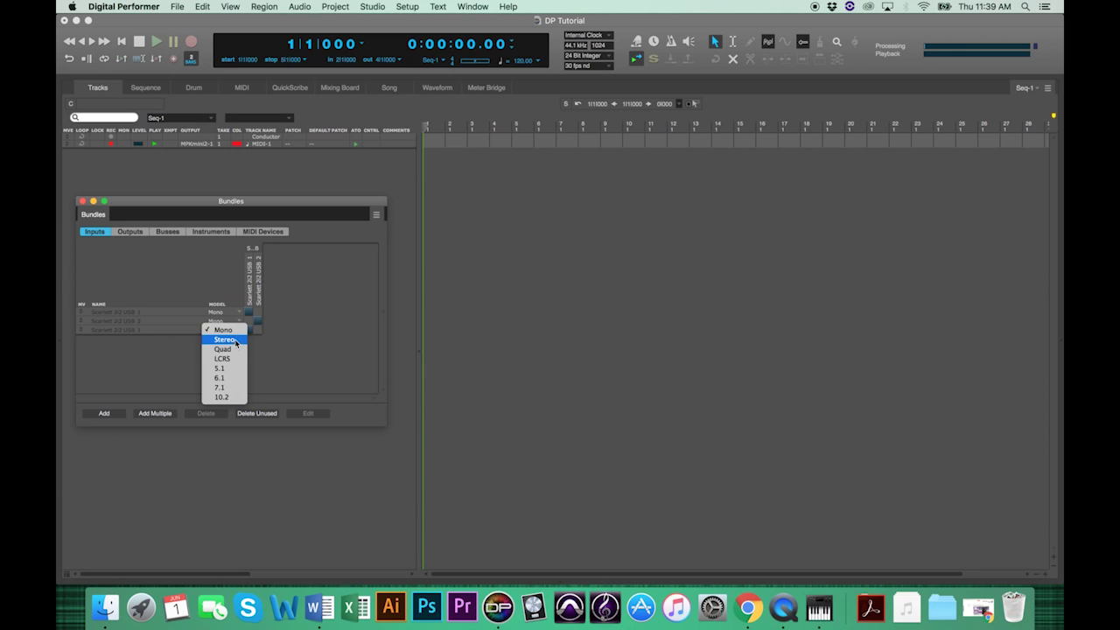
left_click(229, 340)
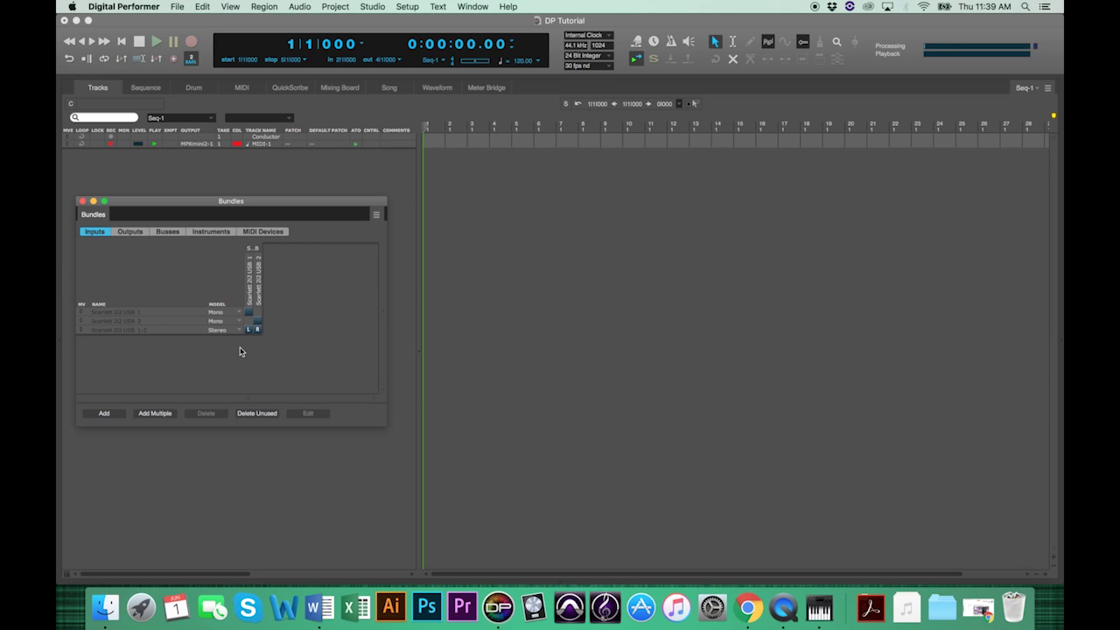
left_click(157, 332)
left_click(206, 414)
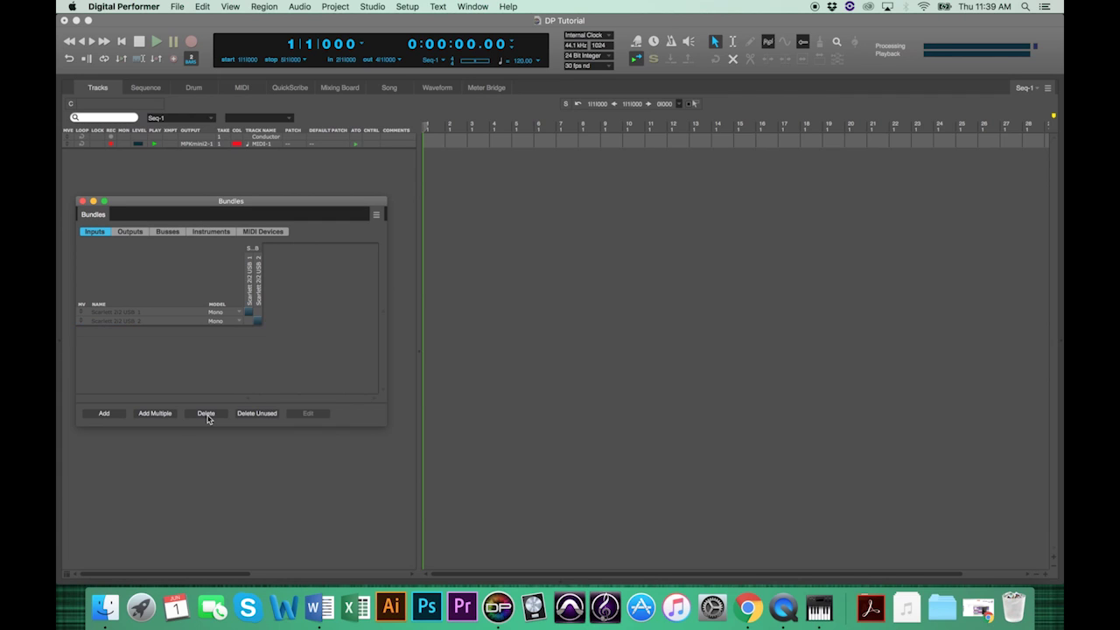
left_click(83, 201)
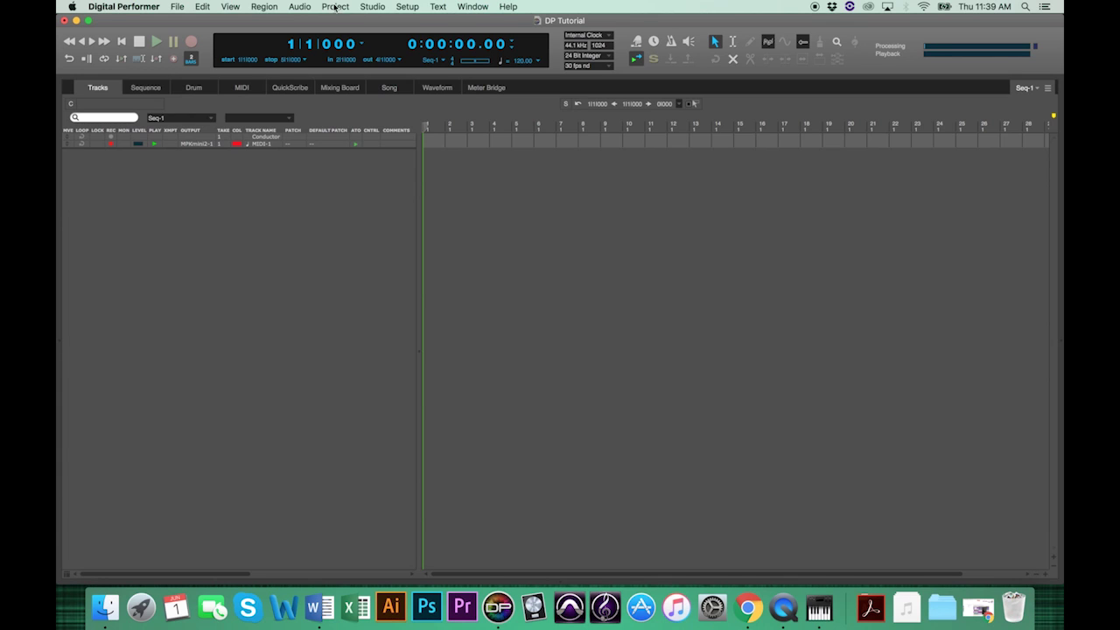
Add stereo track Audio-1 with its input set to Scarlett 2i2 USB 1-2.
left_click(335, 6)
mouse_move(361, 21)
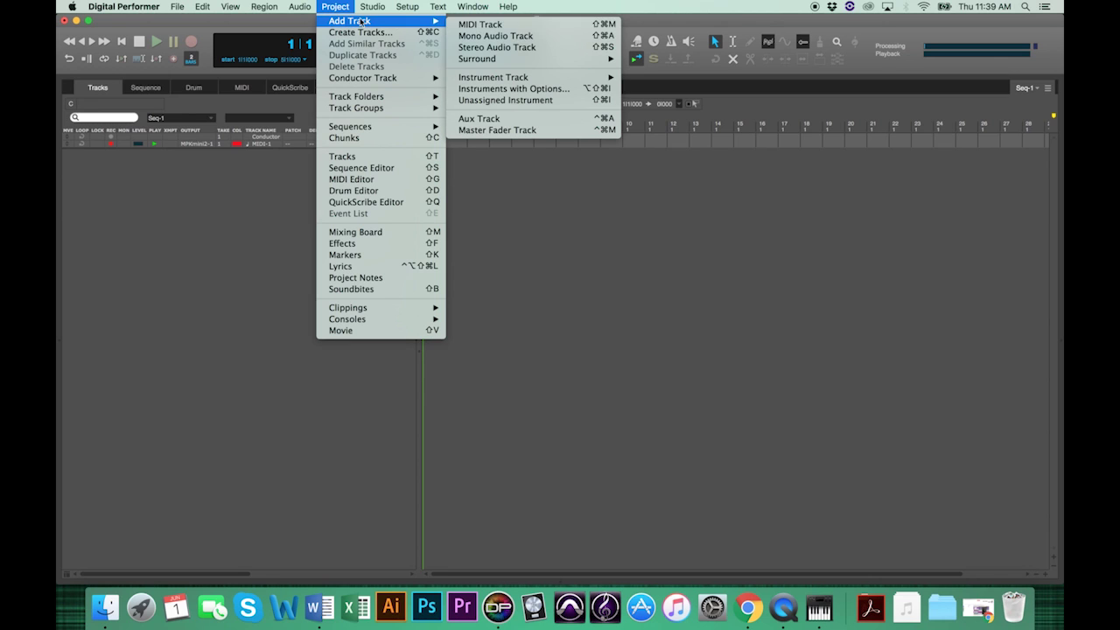
left_click(513, 49)
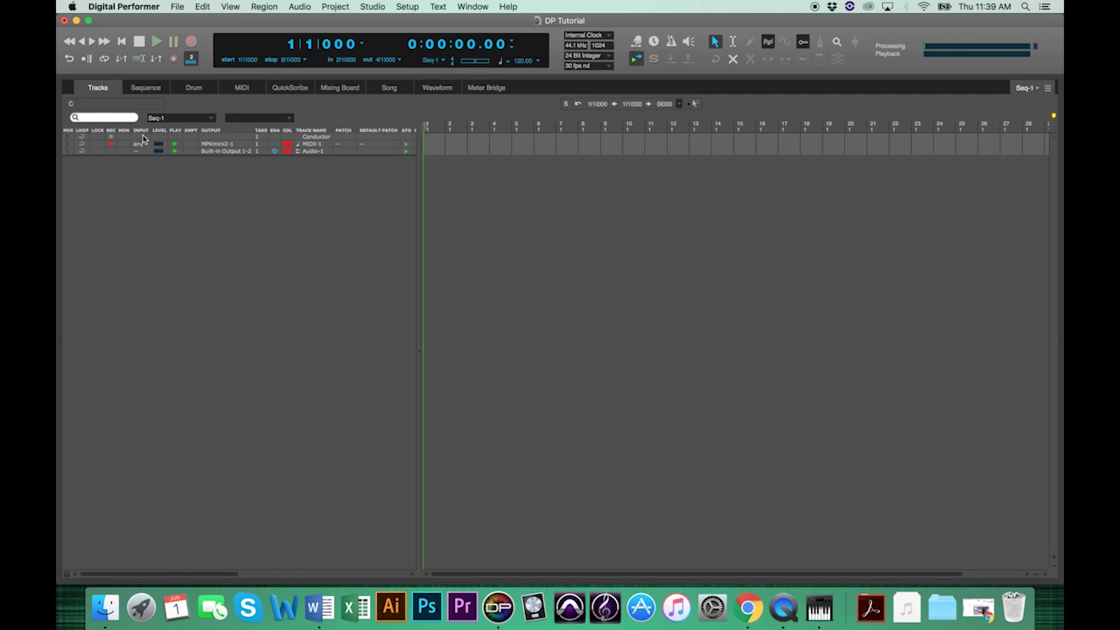
left_click(137, 153)
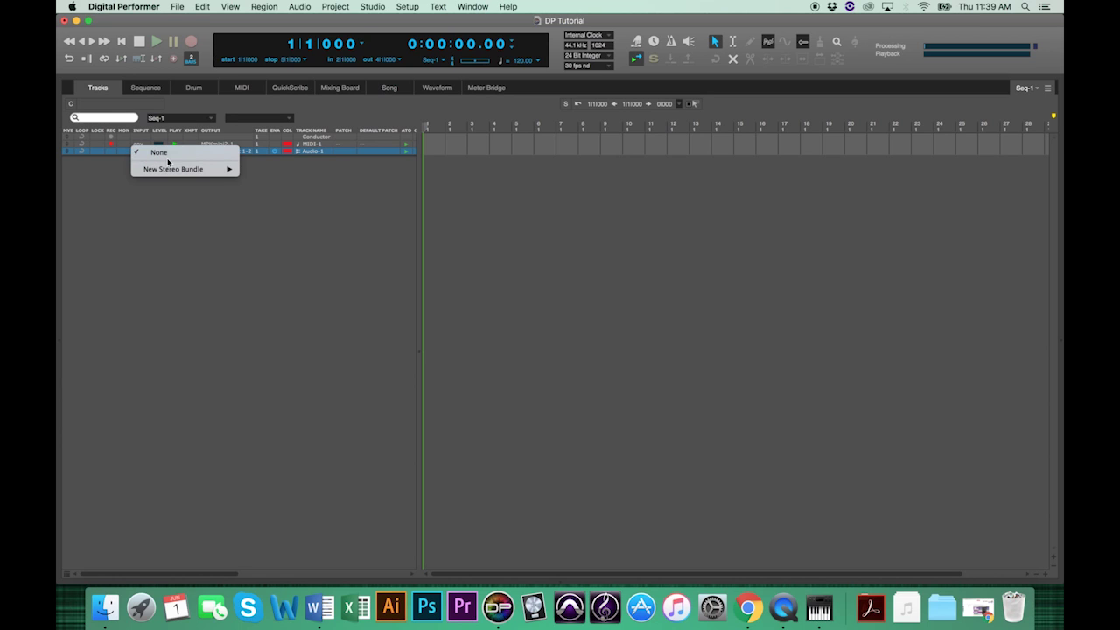
mouse_move(167, 174)
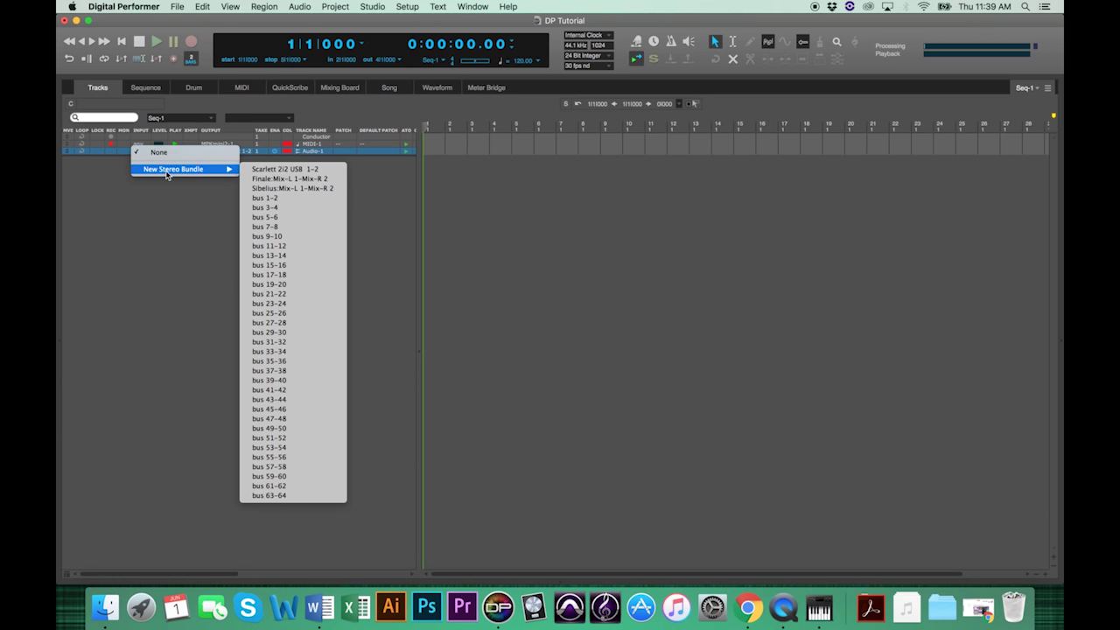
left_click(282, 170)
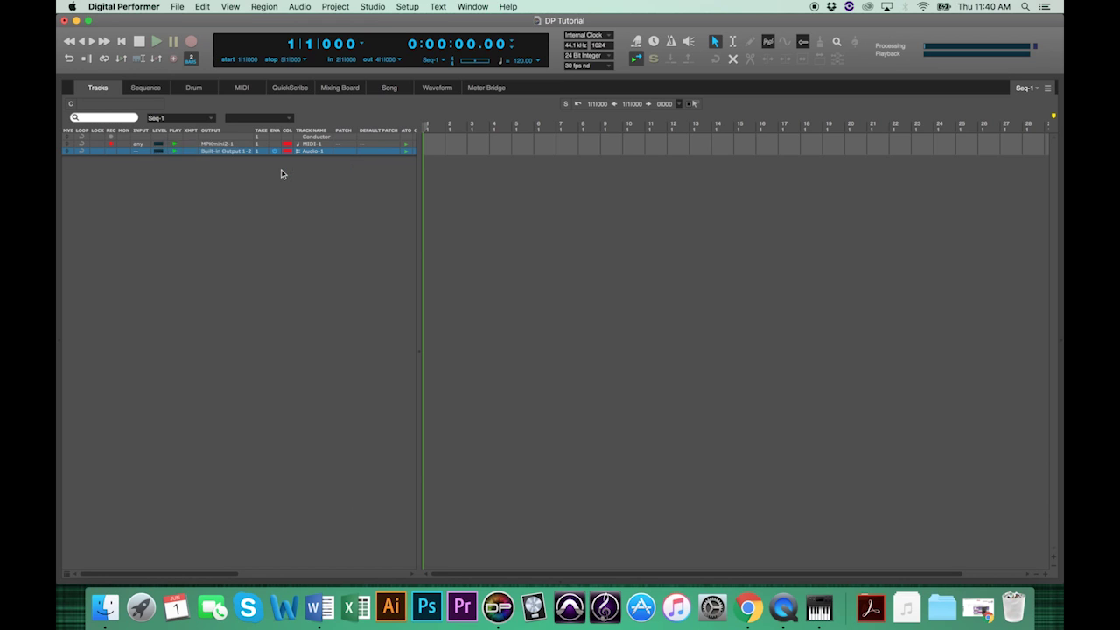
Add stereo track Audio-2 and confirm it also uses Scarlett 2i2 USB 1-2 input.
left_click(301, 8)
mouse_move(334, 9)
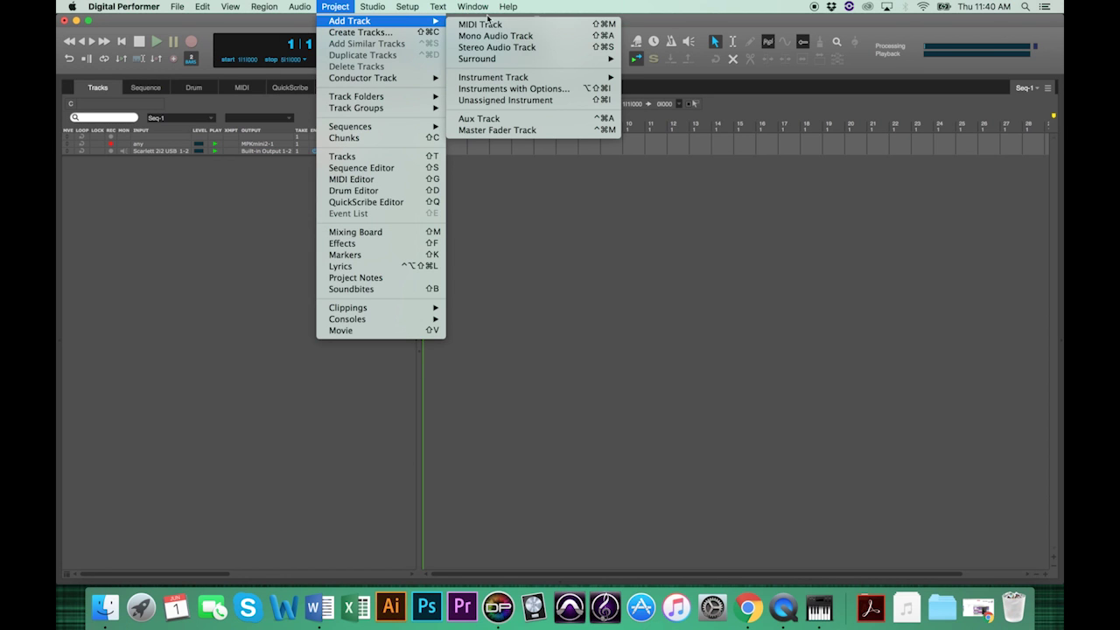
left_click(498, 47)
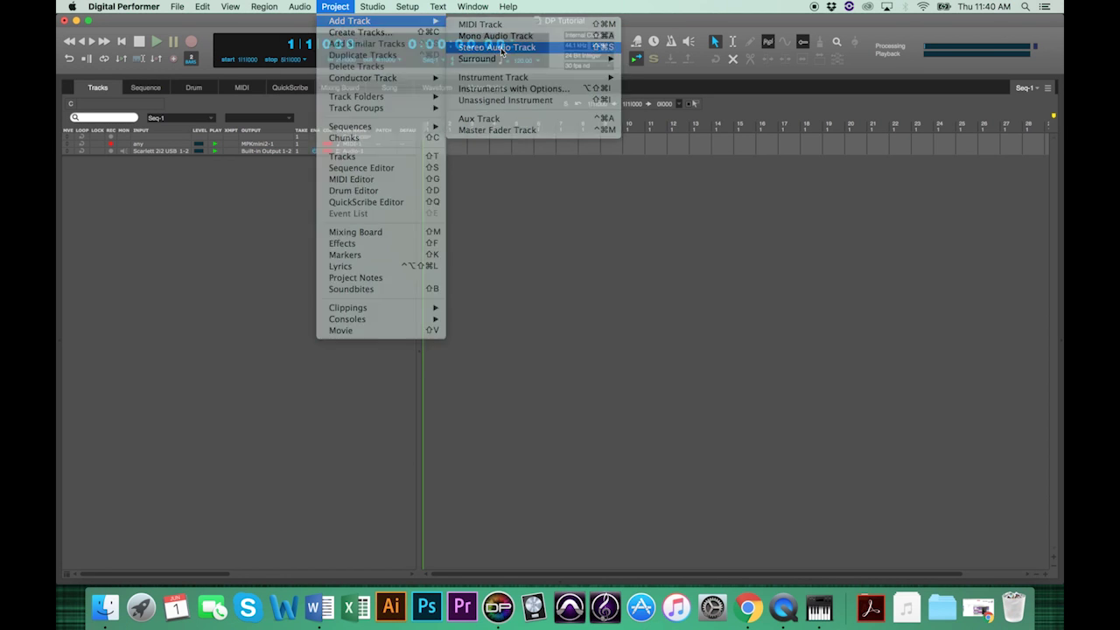
left_click(174, 159)
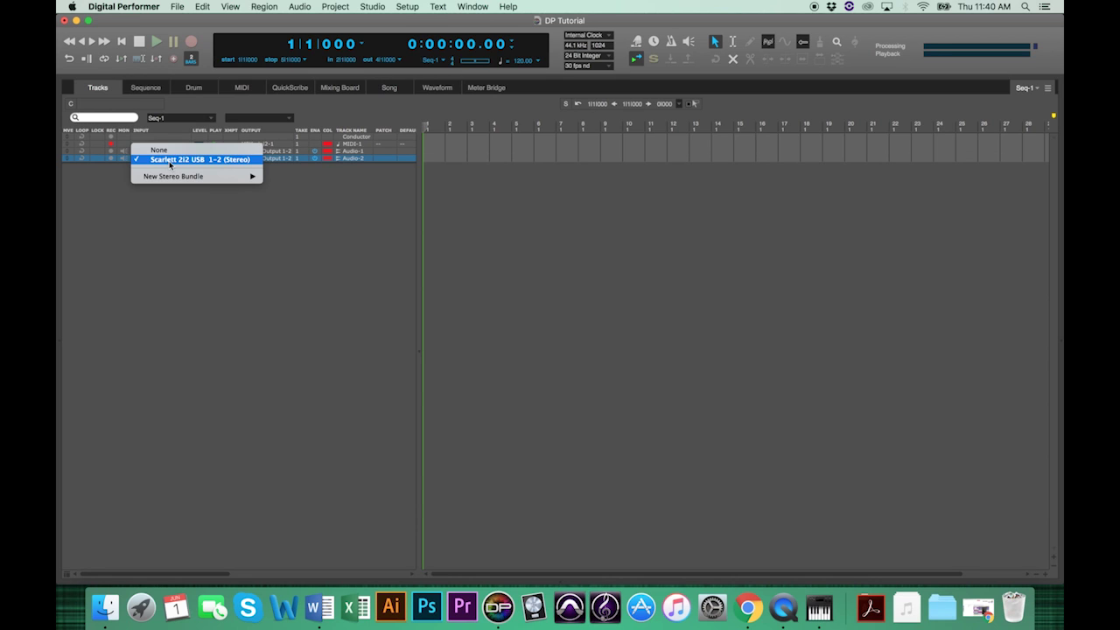
mouse_move(180, 179)
left_click(338, 6)
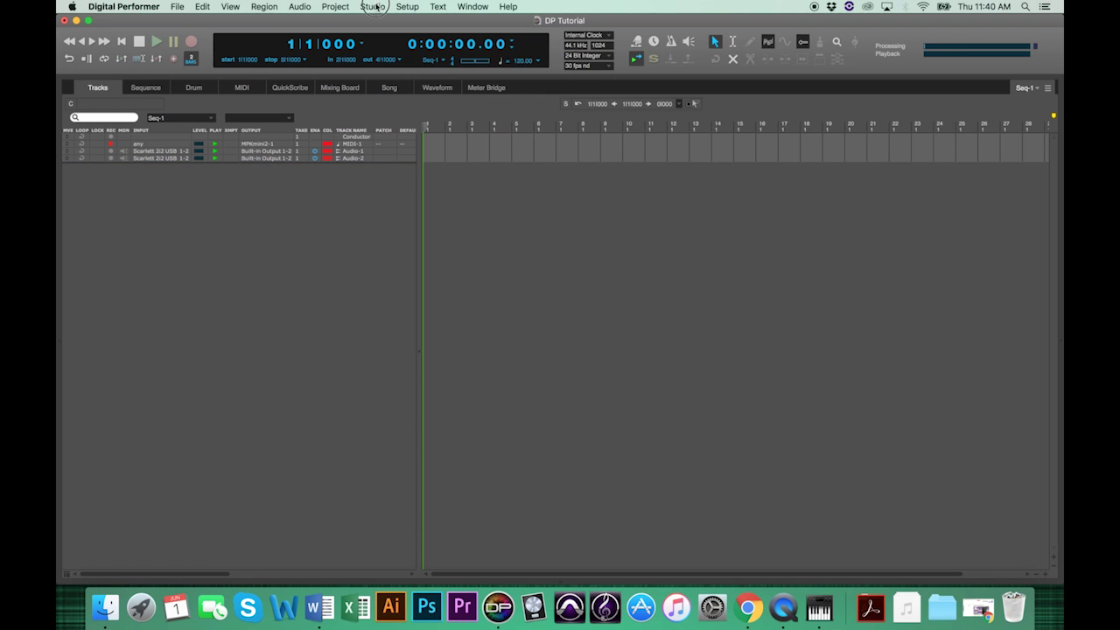
left_click(376, 6)
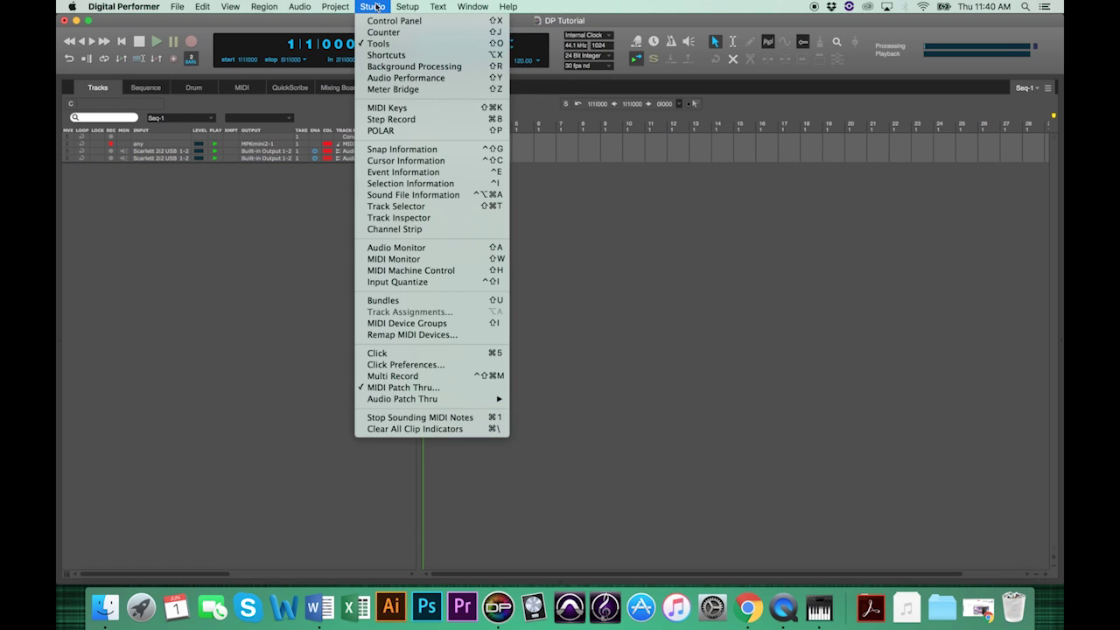
left_click(375, 300)
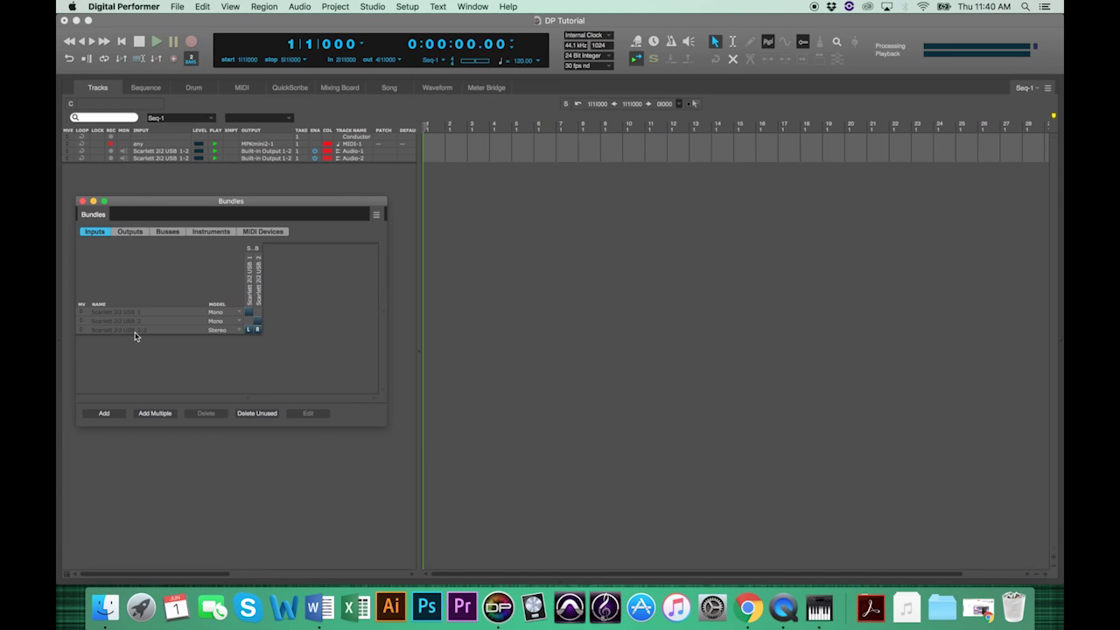
left_click(83, 202)
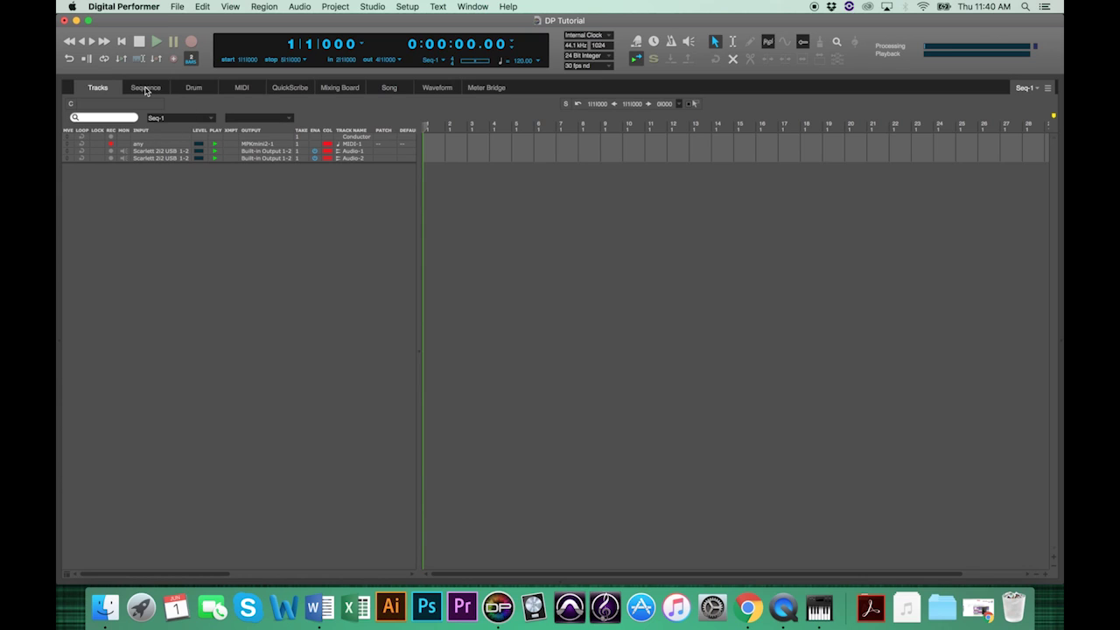
left_click(121, 152)
Add a mono audio track, Audio-3.
left_click(298, 7)
mouse_move(337, 8)
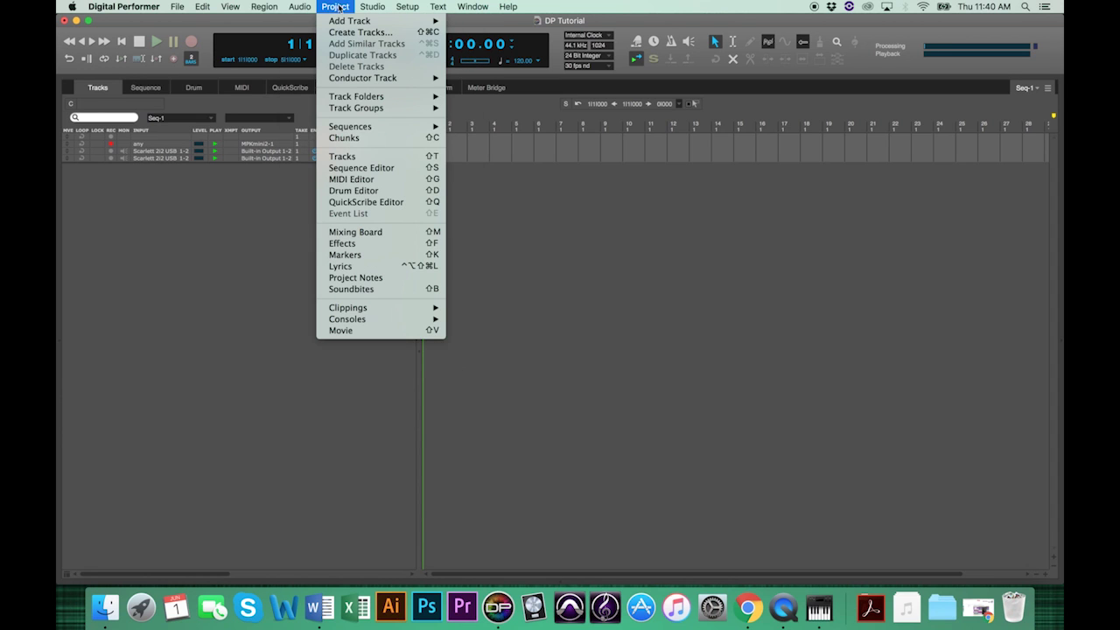
left_click(477, 44)
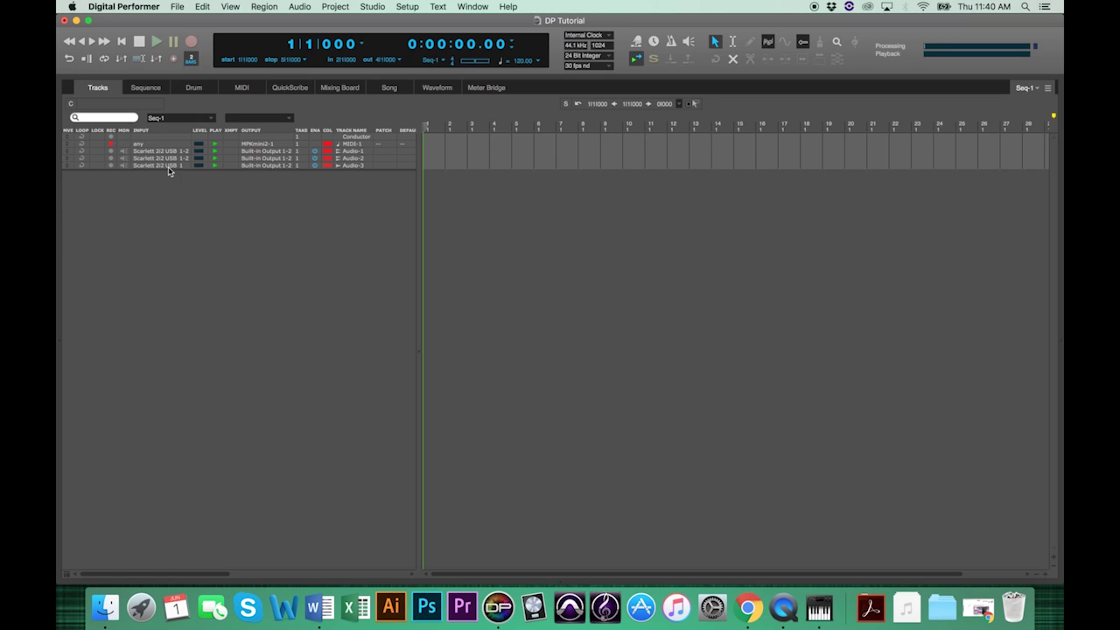
In the Mixing Board, disarm MIDI-1, feed Audio-3 from Scarlett 2i2 USB 1, and arm it.
left_click(346, 89)
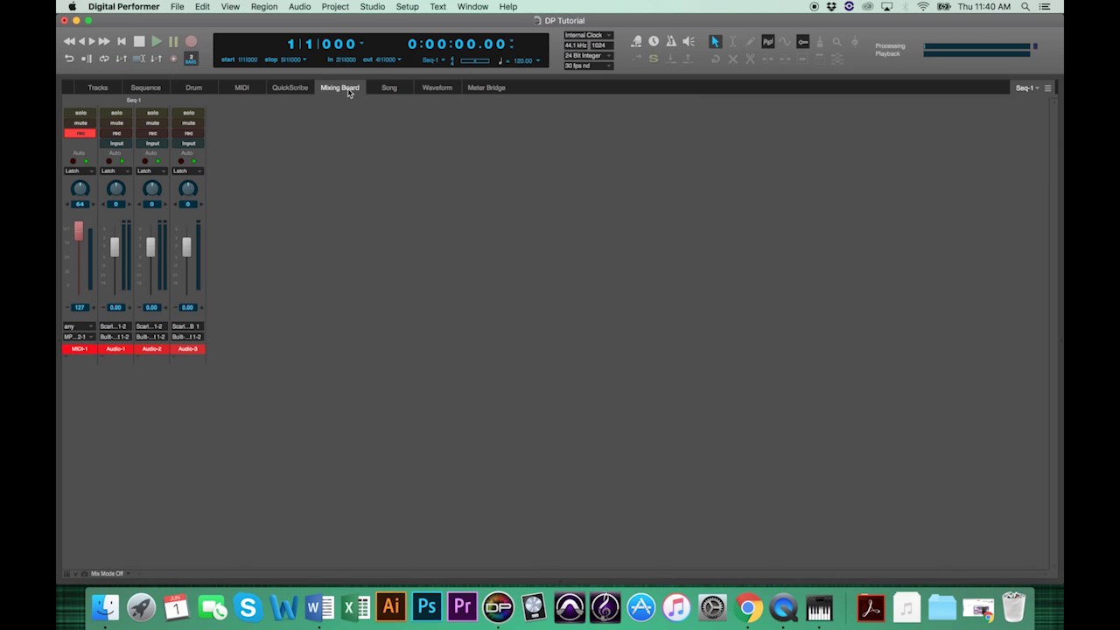
left_click(84, 134)
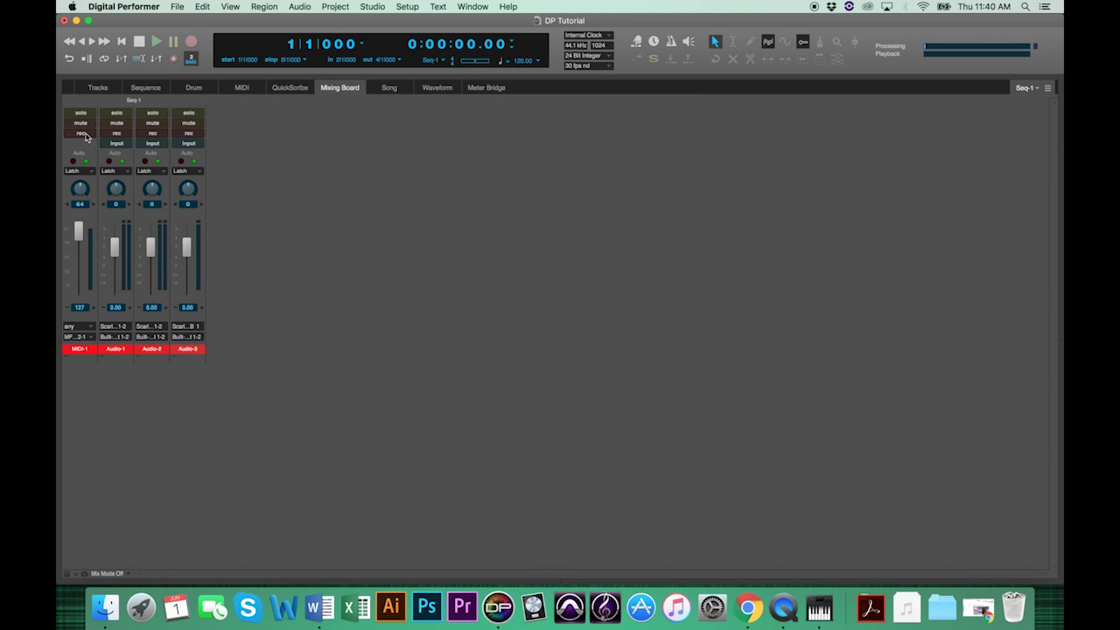
left_click(201, 326)
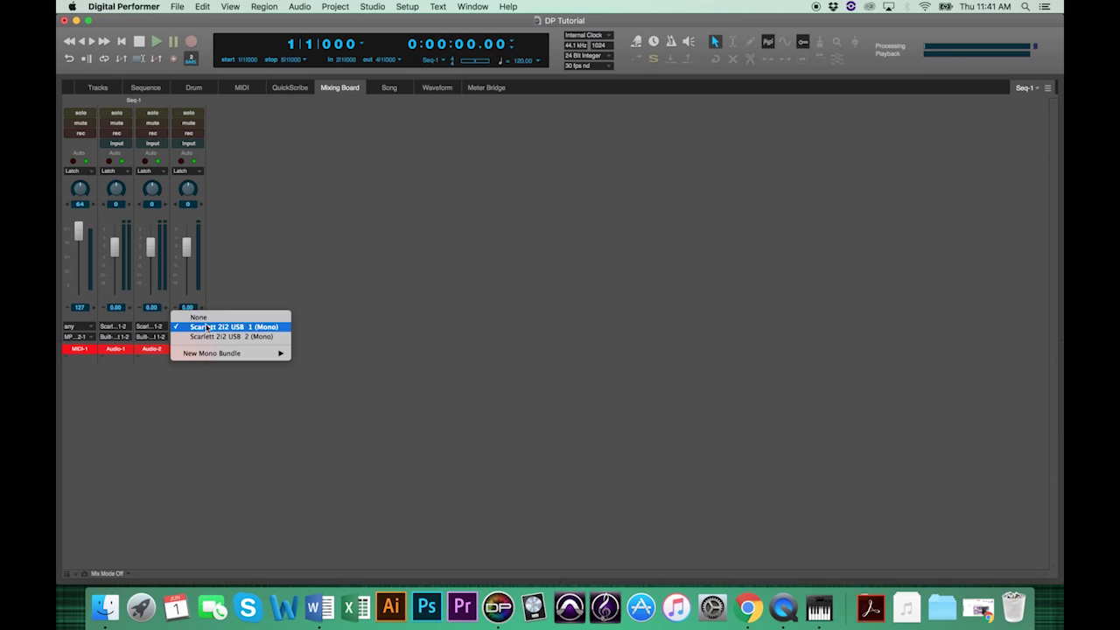
left_click(224, 329)
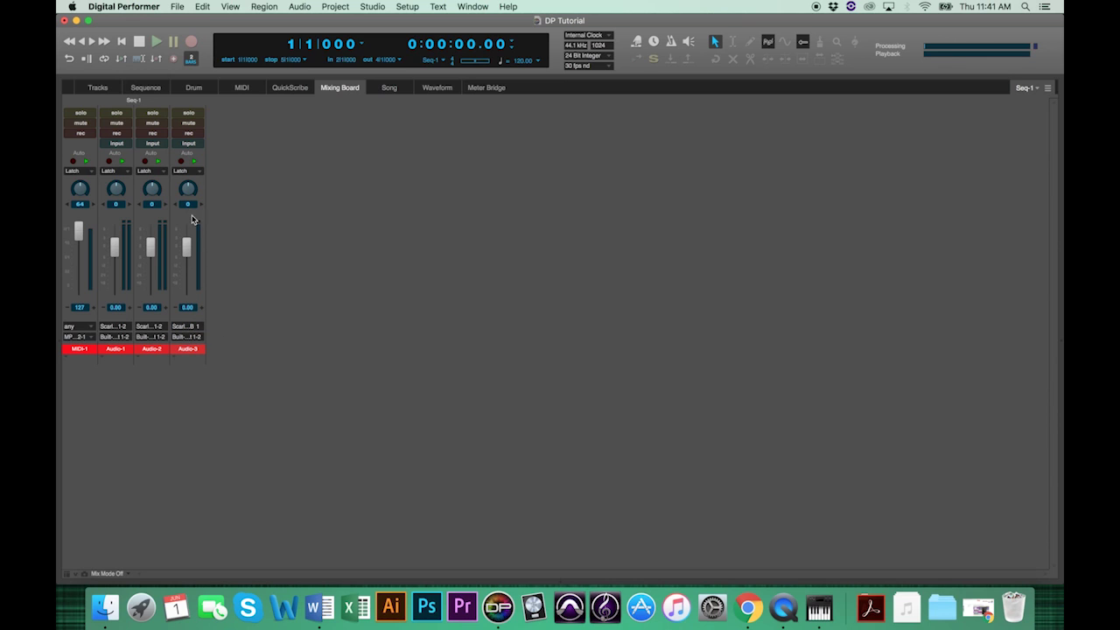
left_click(188, 134)
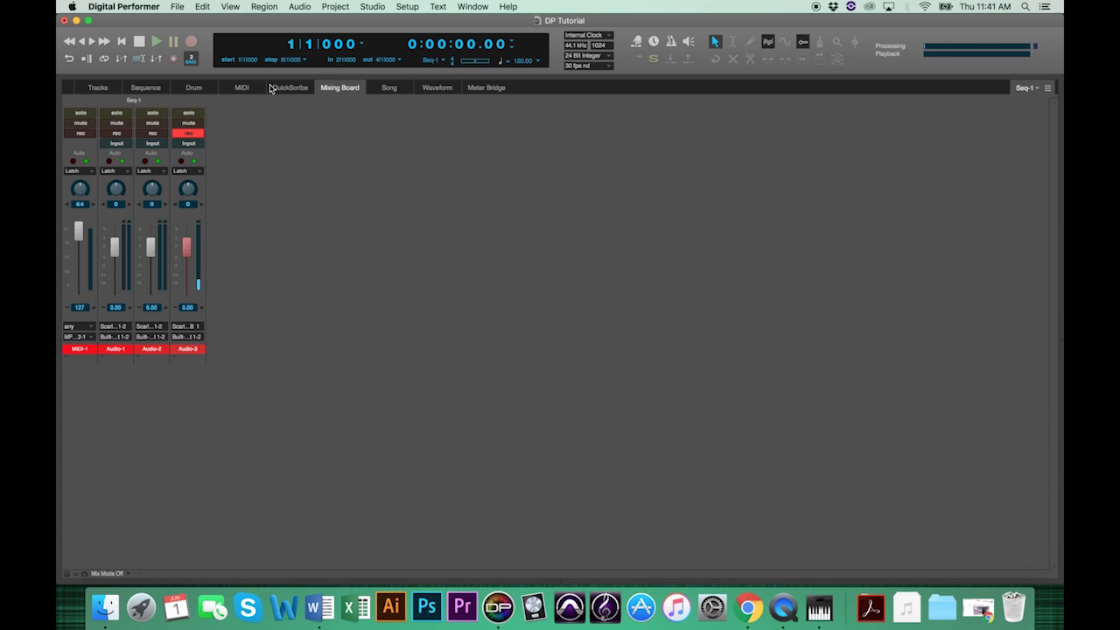
left_click(114, 91)
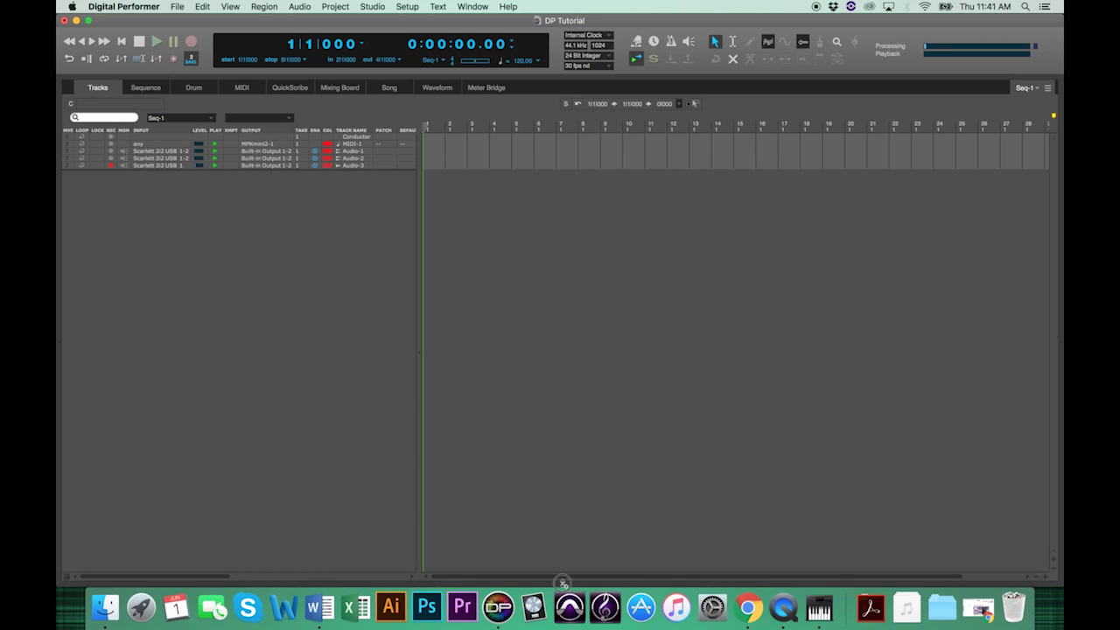
left_click_drag(564, 581, 570, 490)
left_click_drag(565, 562, 565, 568)
left_click_drag(560, 585, 562, 321)
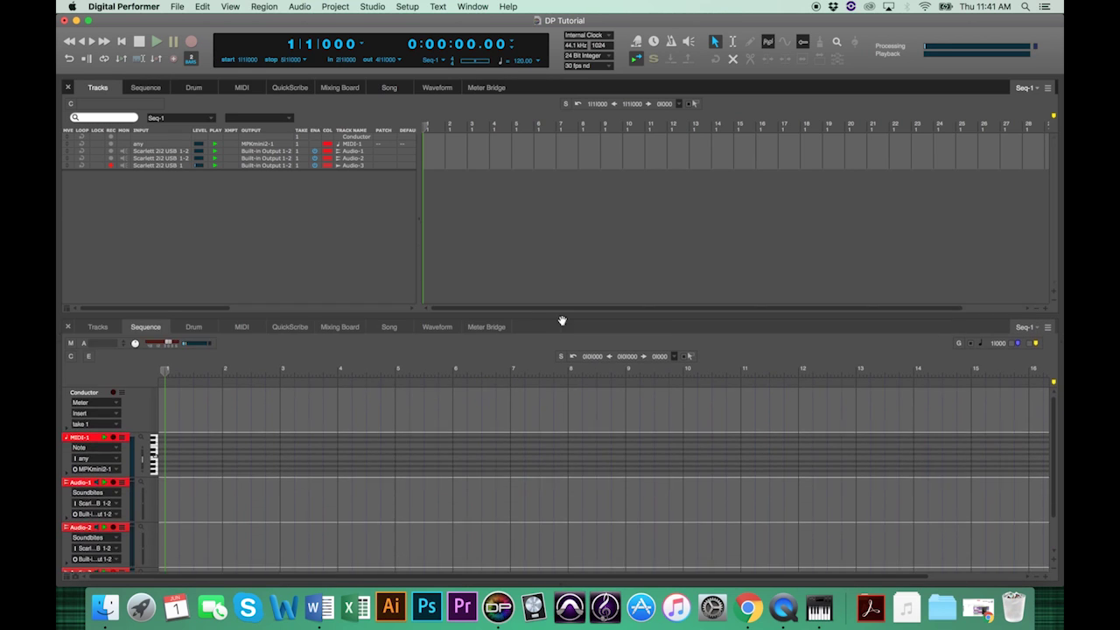
left_click(105, 329)
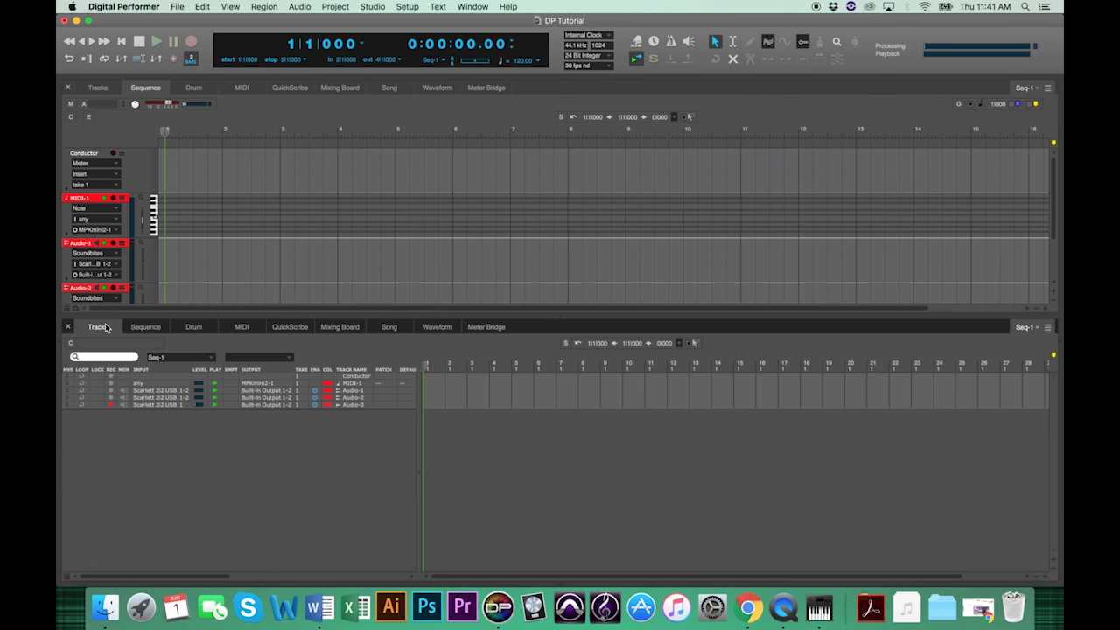
left_click(339, 327)
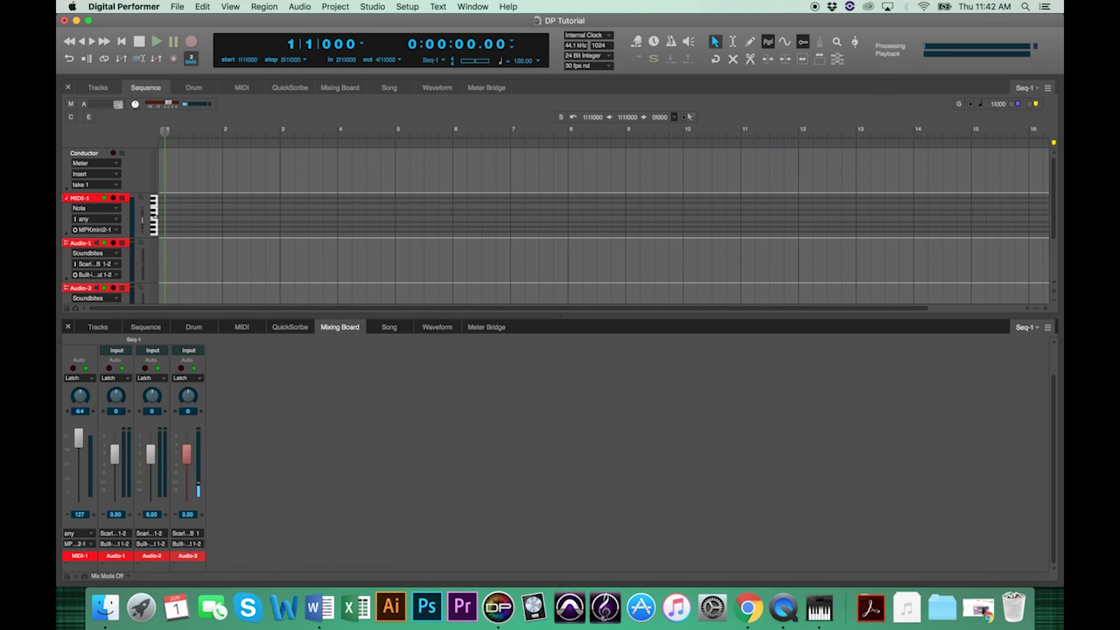
left_click(105, 89)
left_click(144, 91)
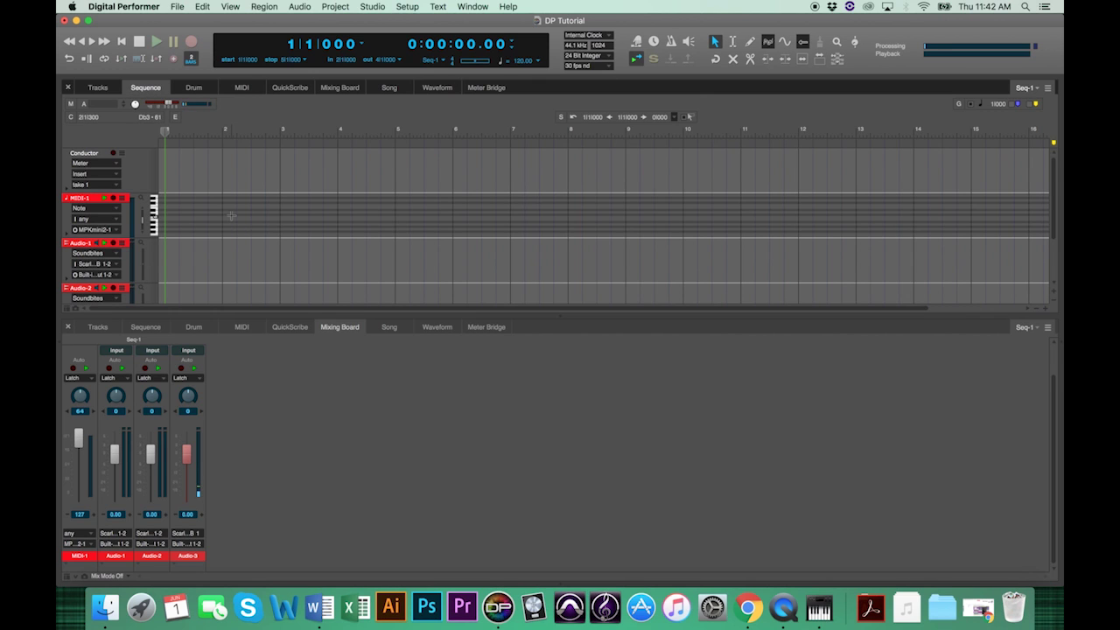
scroll(230, 216, "down", 2)
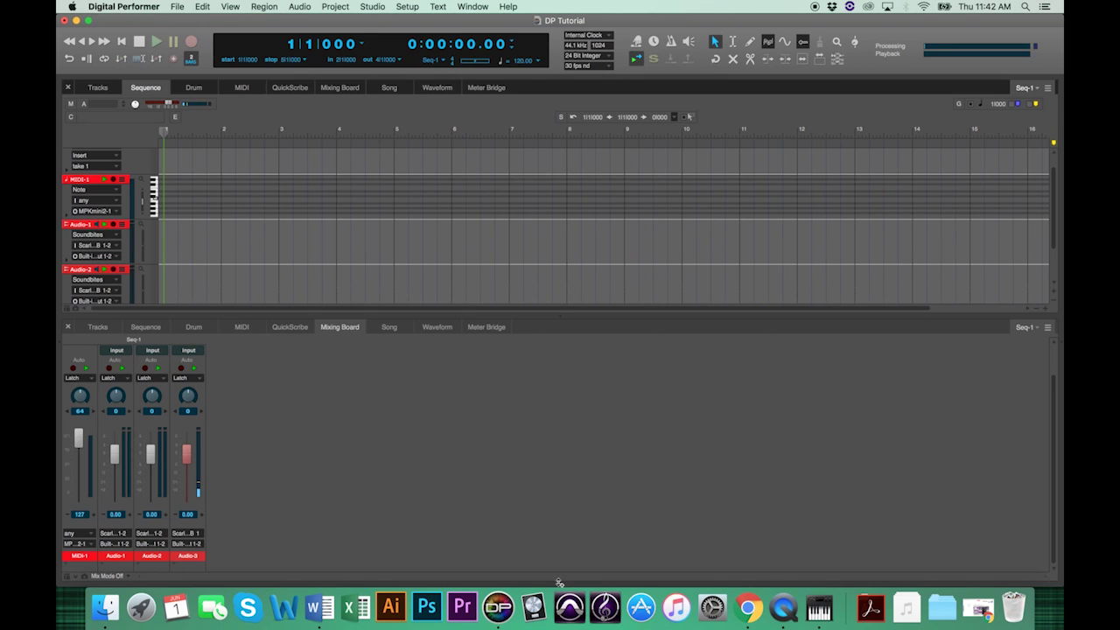
Add Tracks and Drum editor panes below the Mixing Board and resize all pane dividers.
left_click_drag(559, 582, 569, 441)
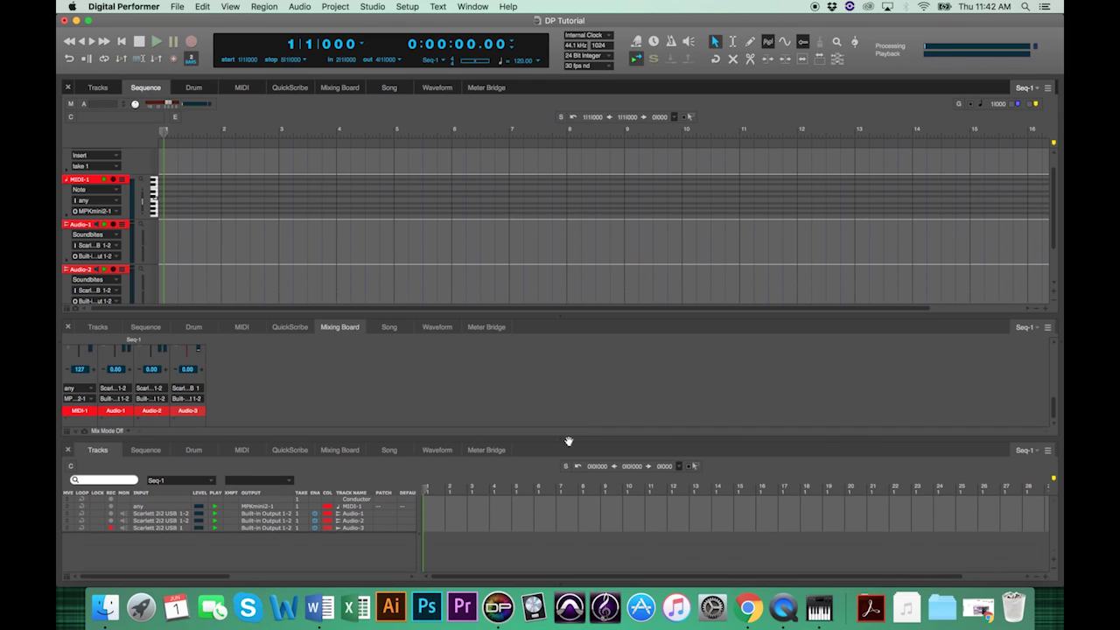
left_click_drag(559, 583, 562, 525)
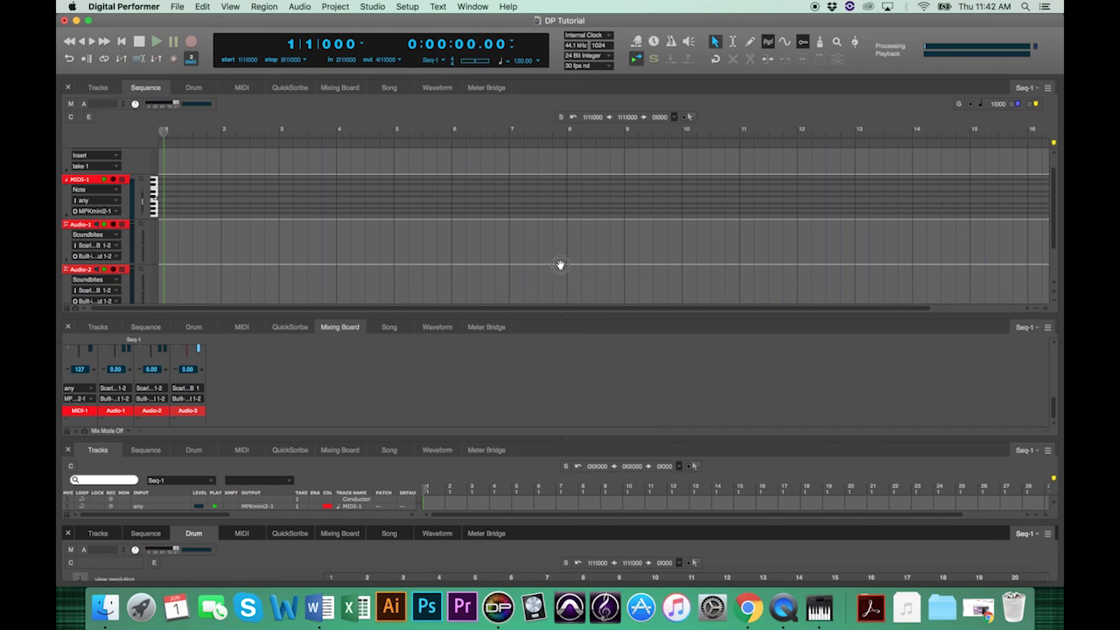
left_click_drag(560, 311, 563, 229)
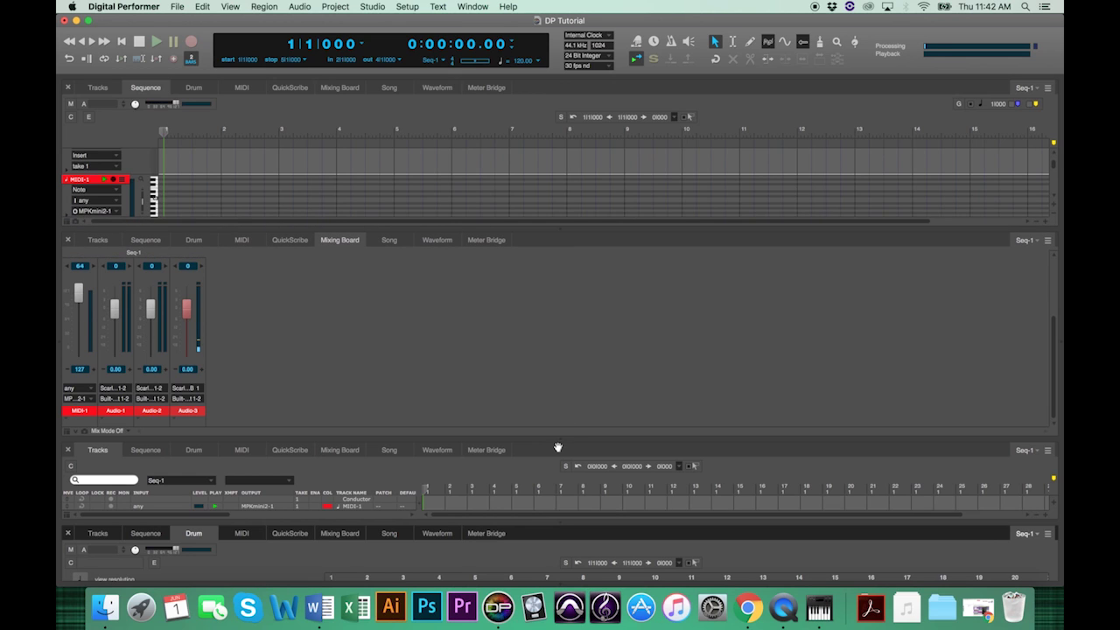
left_click_drag(558, 447, 562, 398)
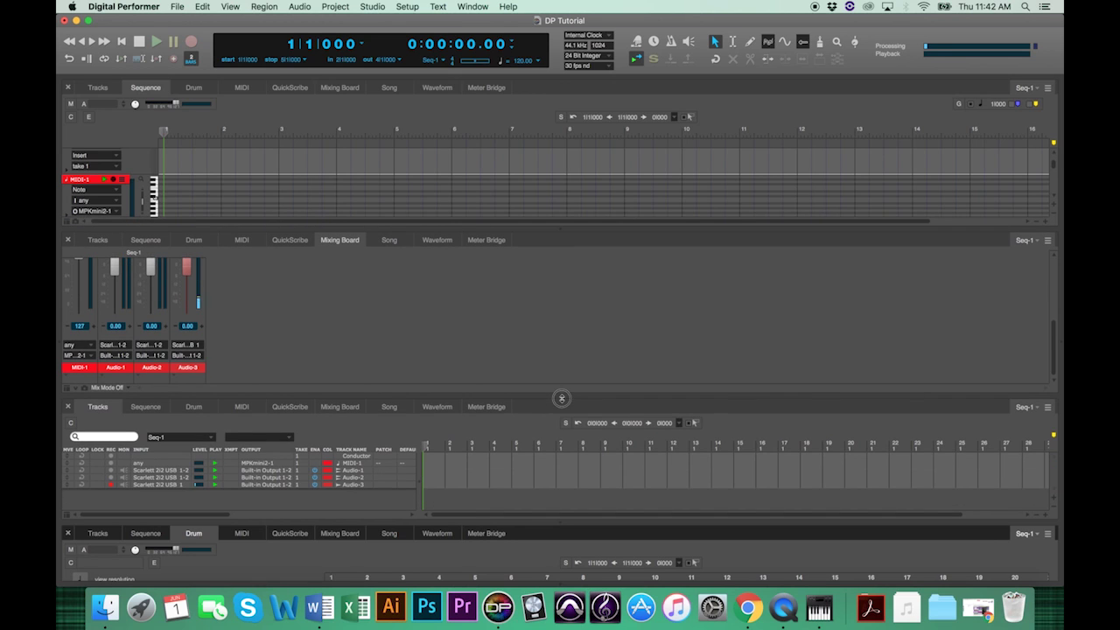
left_click_drag(561, 525, 563, 477)
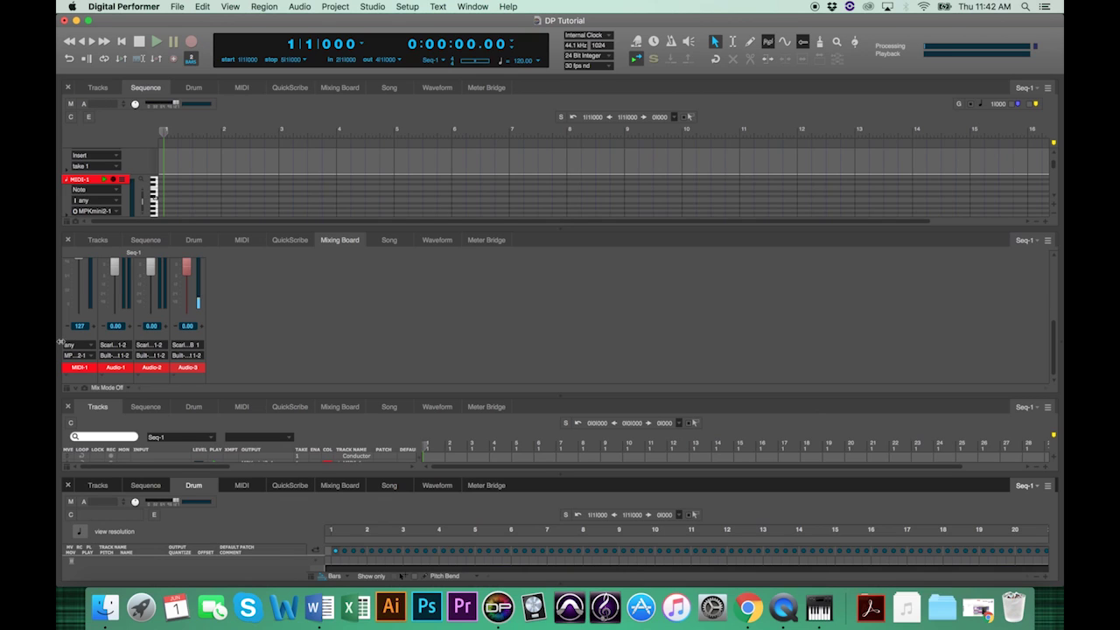
Open an Event Information sidebar on the left and a Track Selector sidebar on the right.
left_click_drag(62, 342, 201, 344)
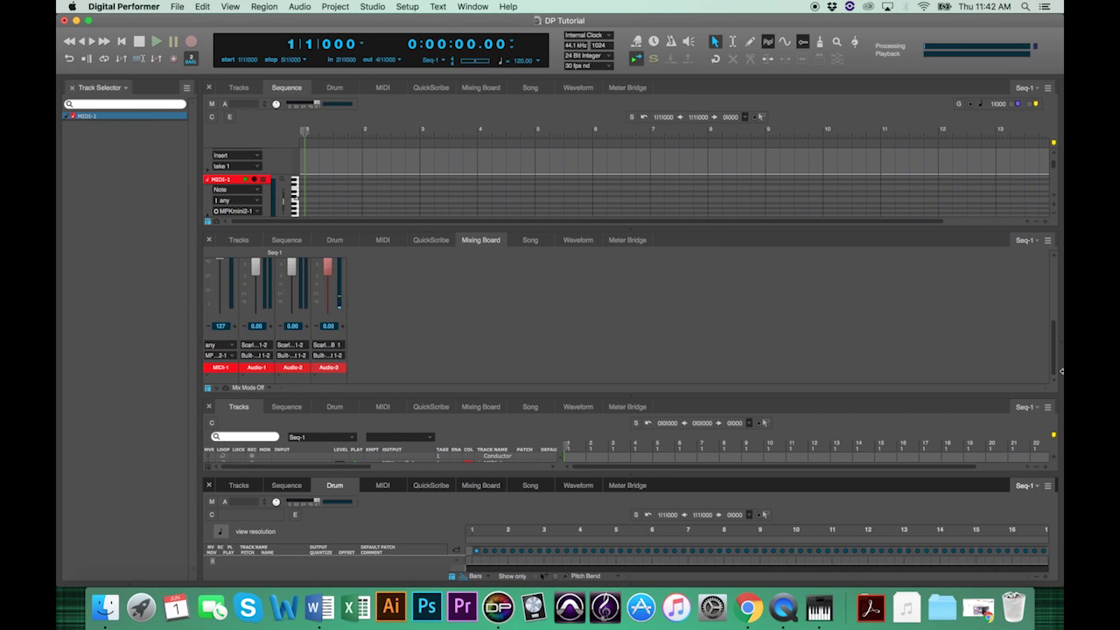
left_click_drag(1060, 341, 897, 336)
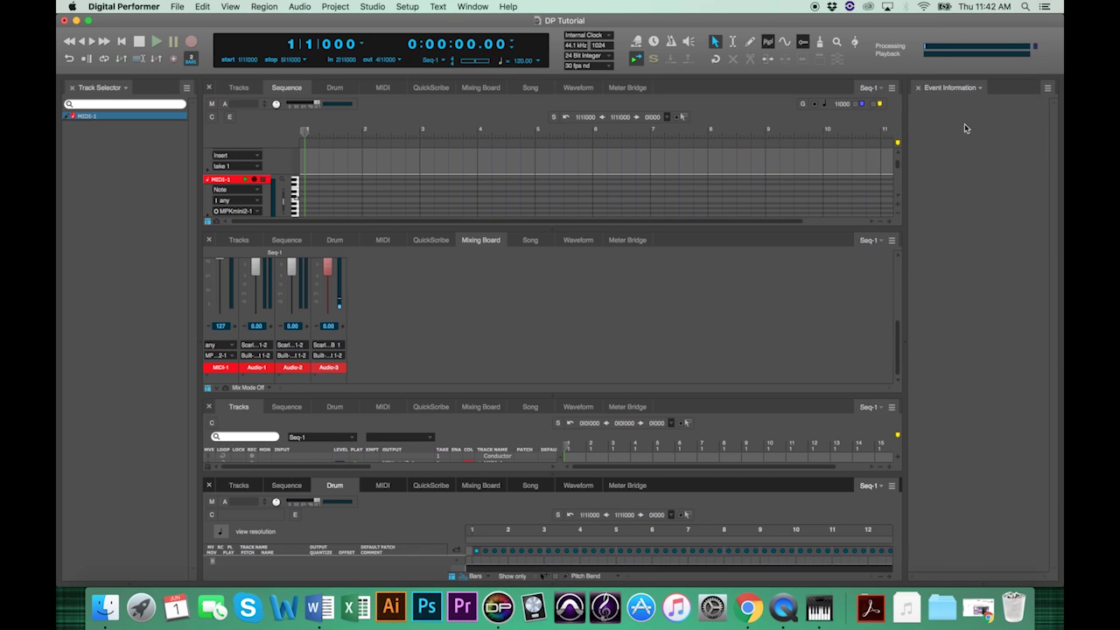
left_click(979, 87)
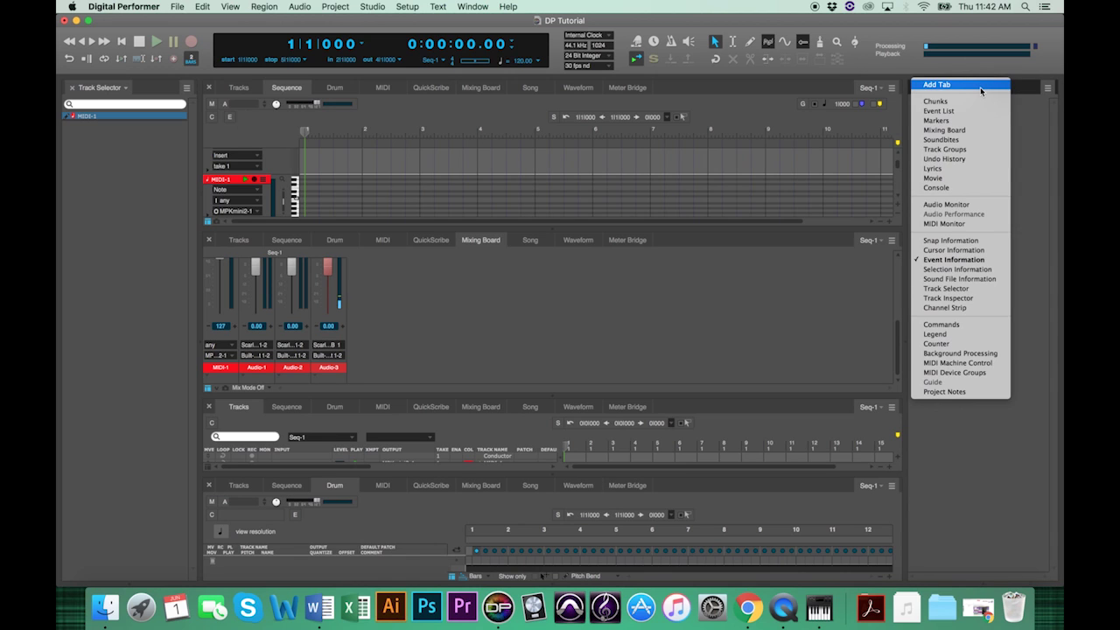
left_click(951, 291)
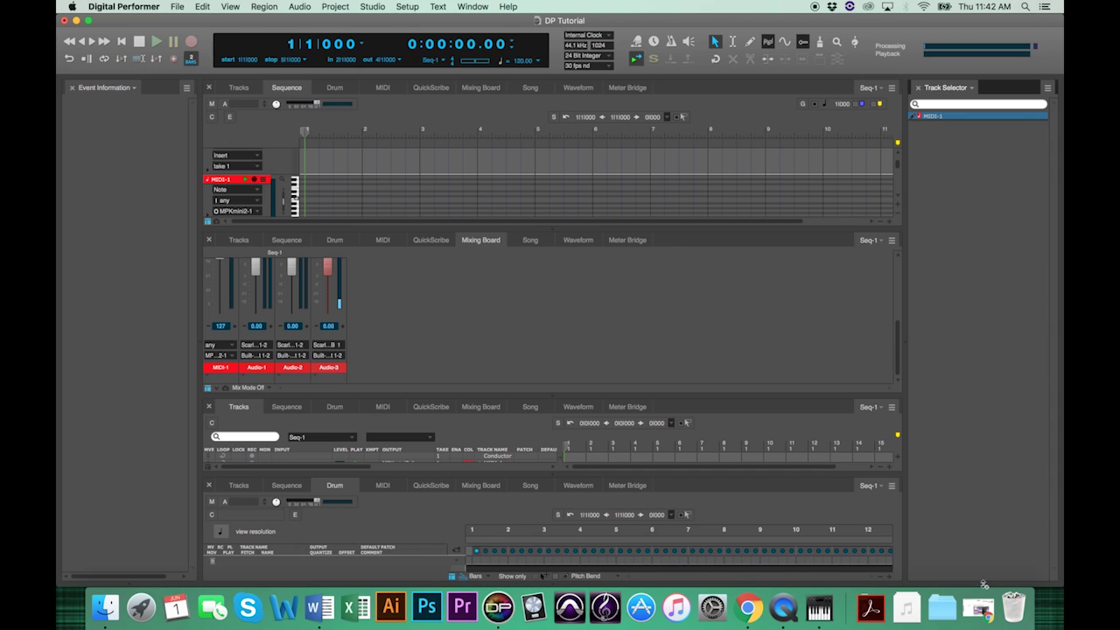
Stack Snap, Cursor and Selection Information panes under the Track Selector, enlarging Cursor Information.
left_click_drag(982, 581, 981, 254)
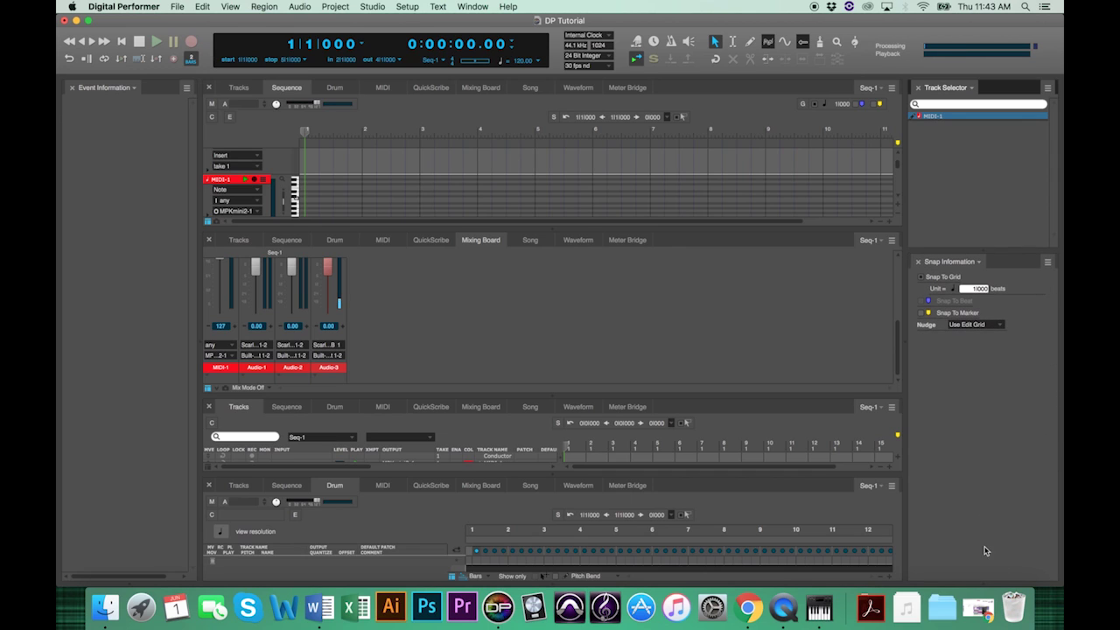
left_click_drag(984, 584, 986, 400)
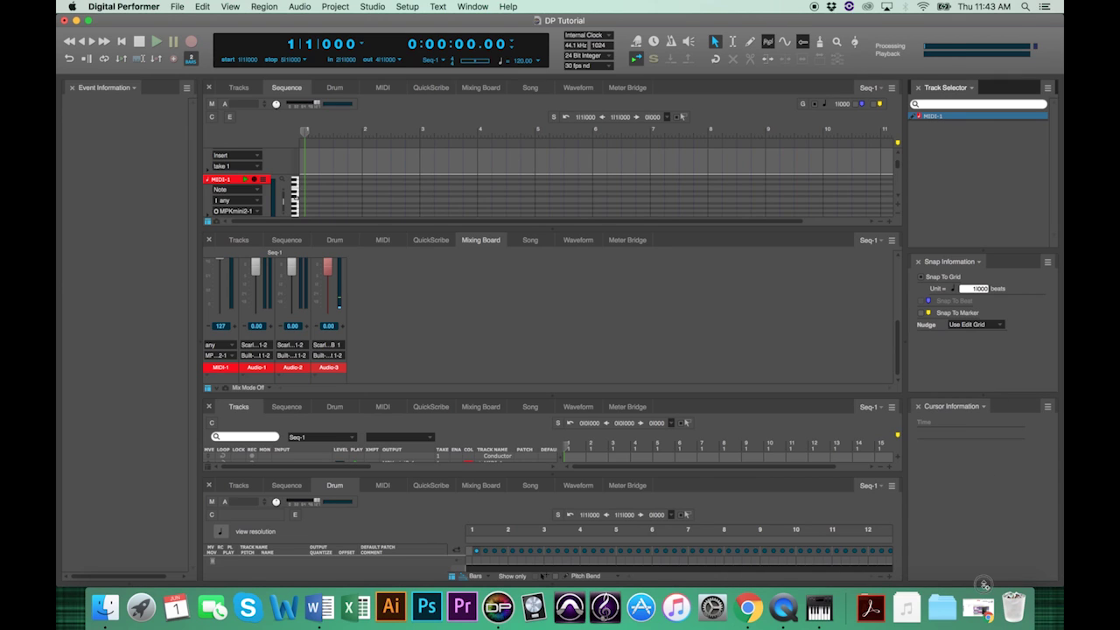
left_click_drag(984, 581, 983, 514)
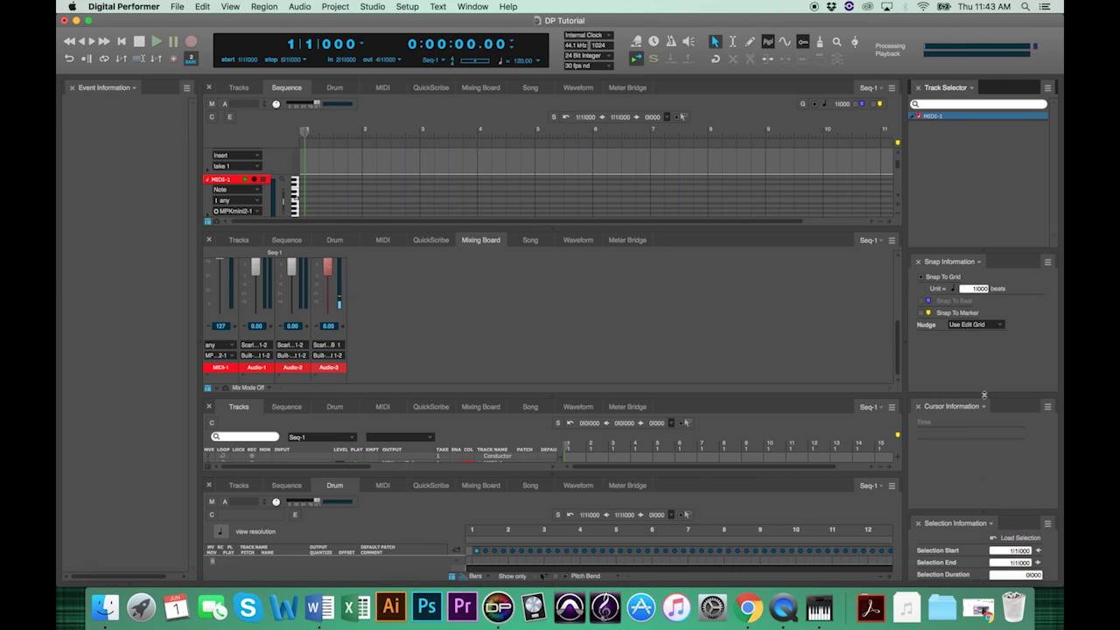
left_click_drag(984, 394, 984, 374)
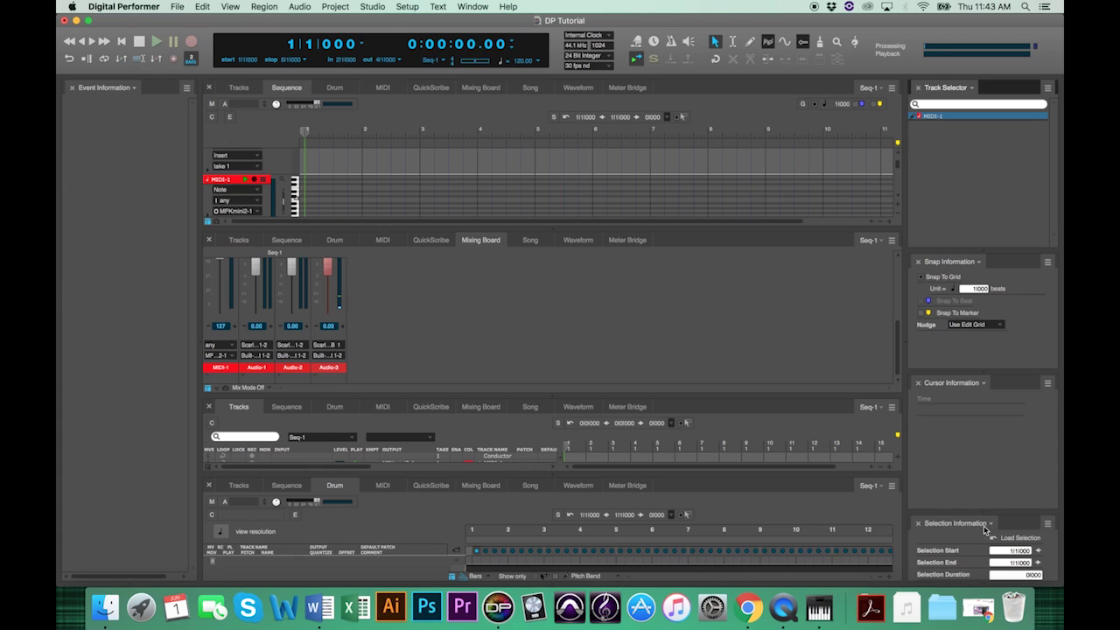
Close the Selection, Cursor and Snap Information panes and both sidebars.
left_click(917, 525)
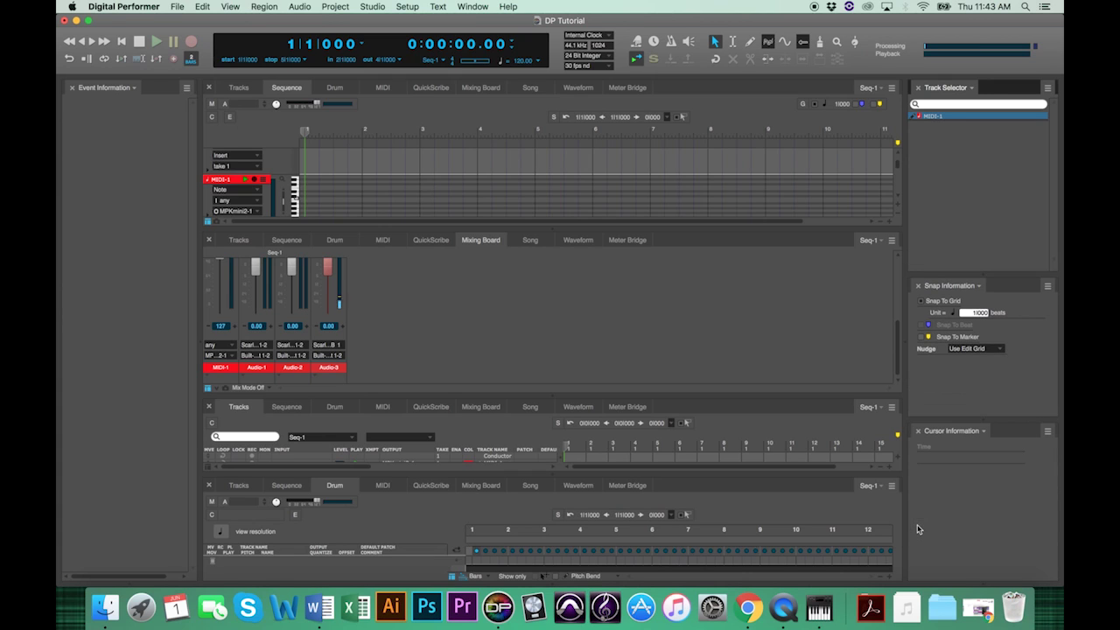
left_click(918, 430)
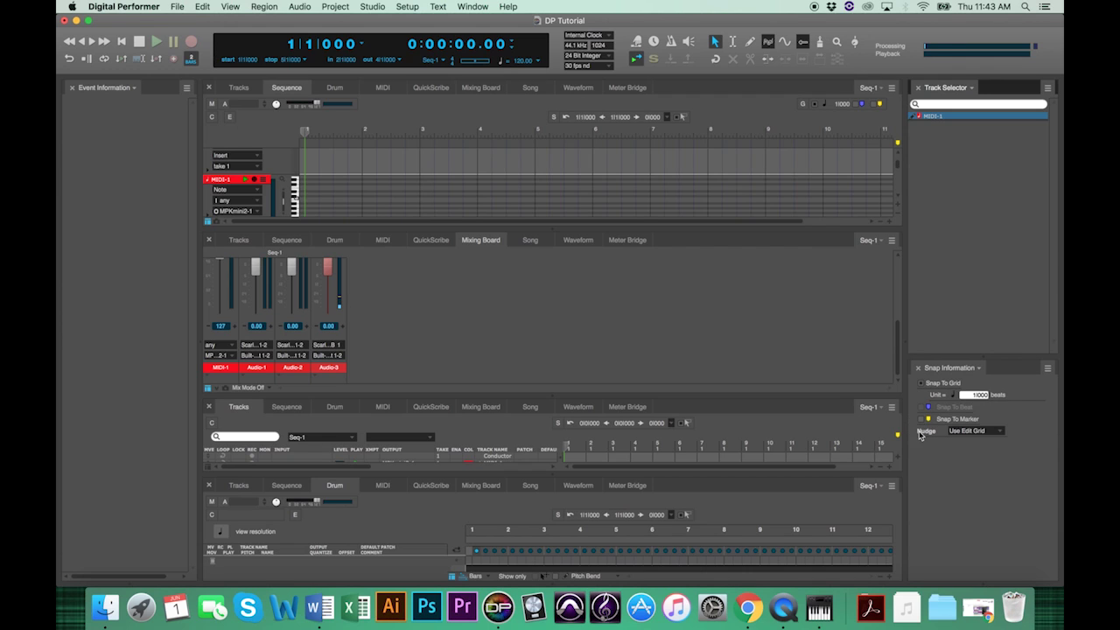
left_click(918, 368)
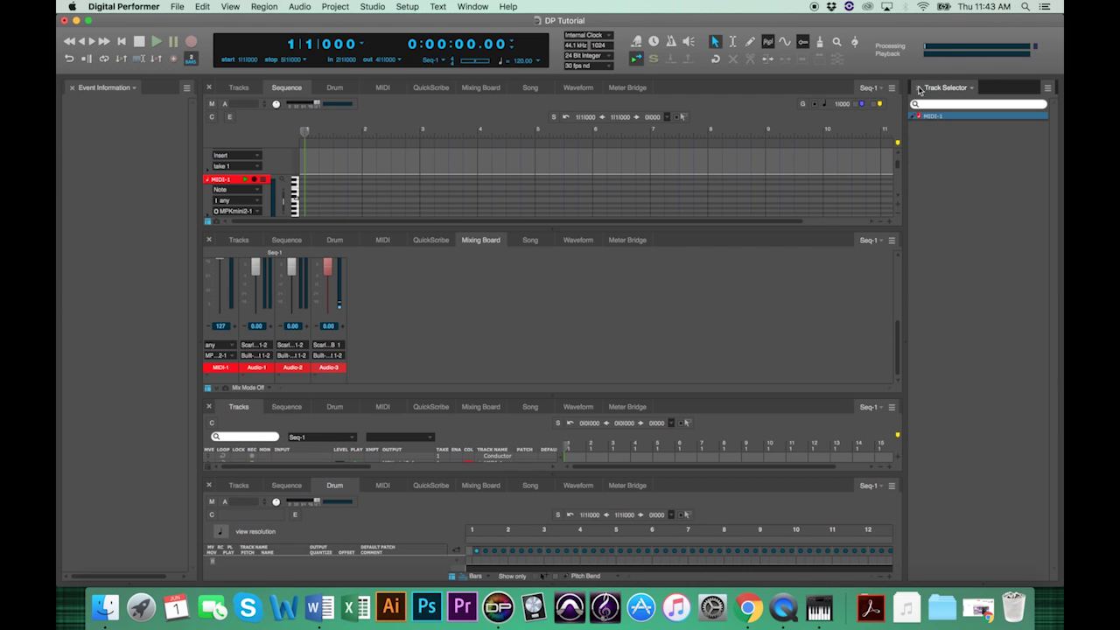
left_click(918, 87)
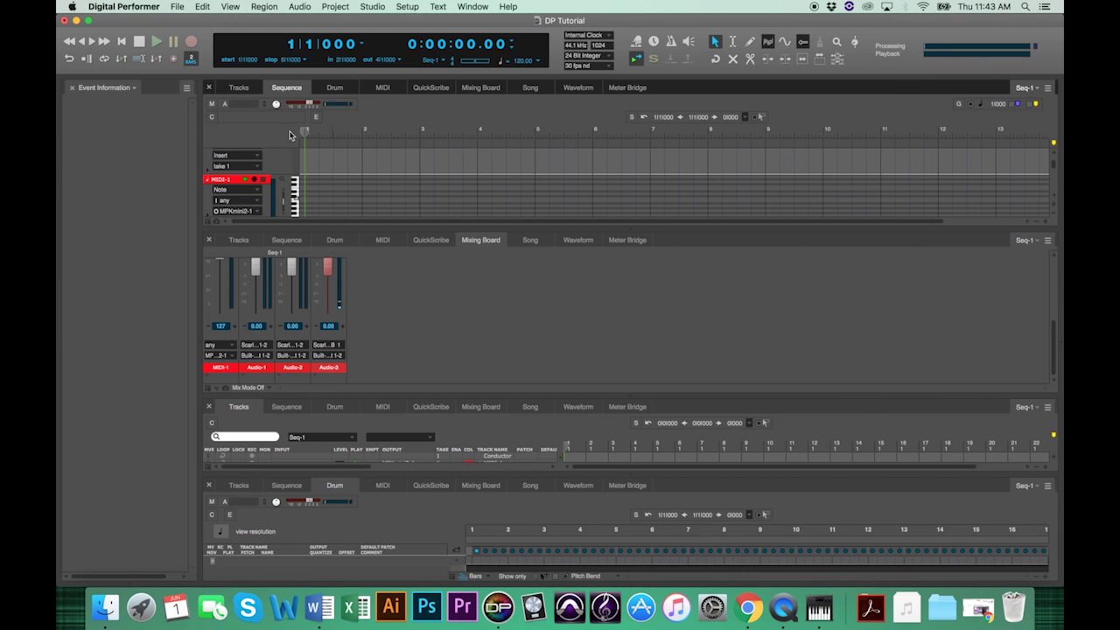
left_click(72, 87)
Close the extra Tracks, Mixing Board and Drum panes so Tracks fills the window.
left_click(69, 408)
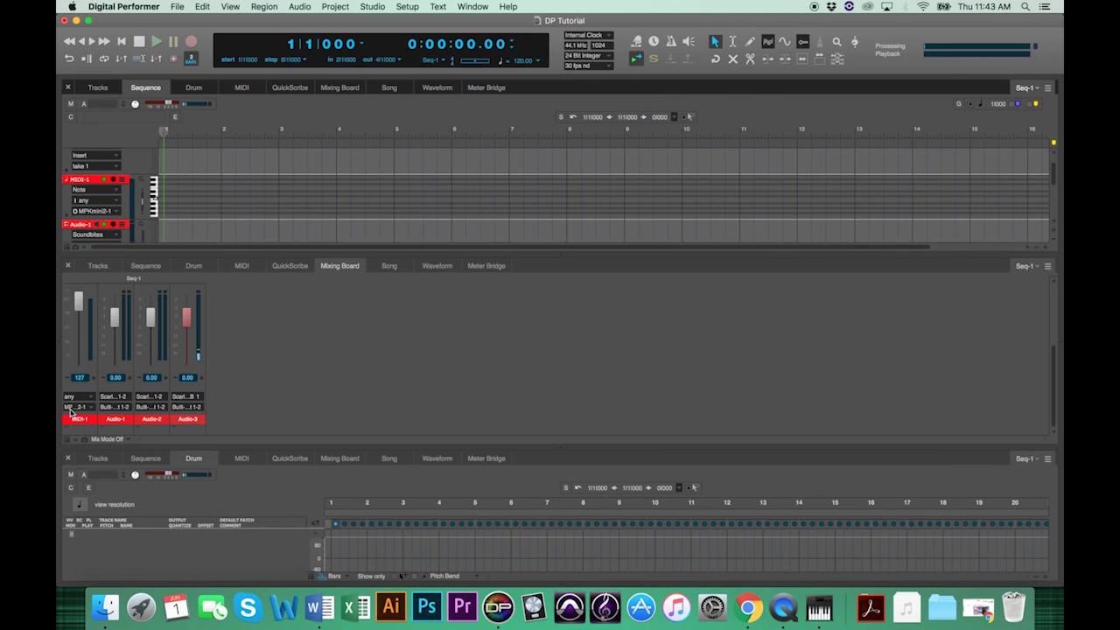
left_click(68, 267)
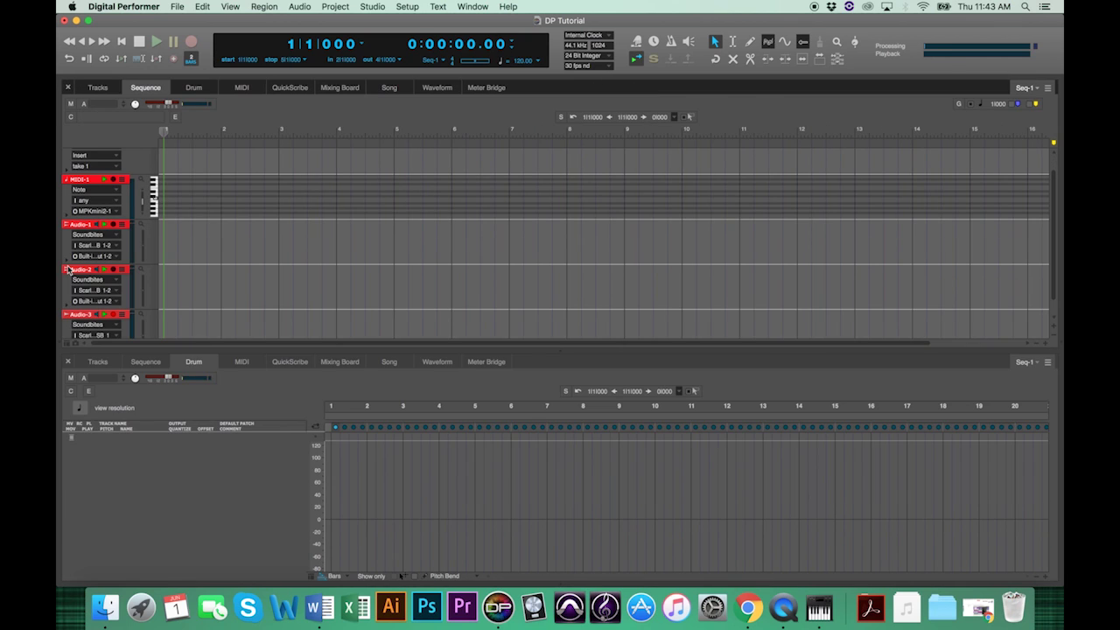
left_click(96, 88)
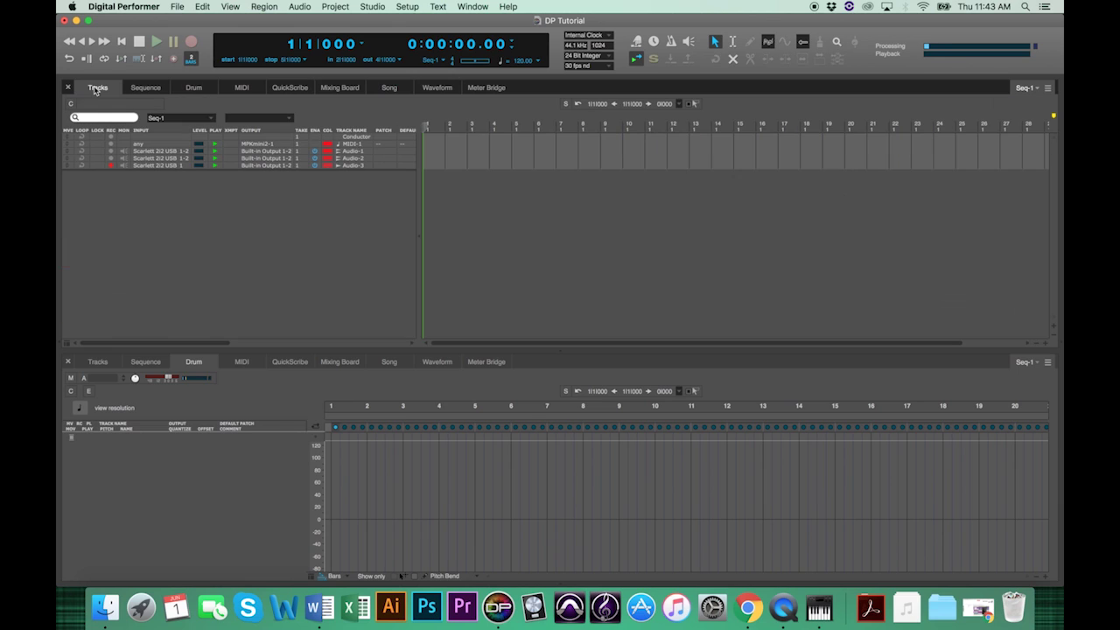
left_click(69, 362)
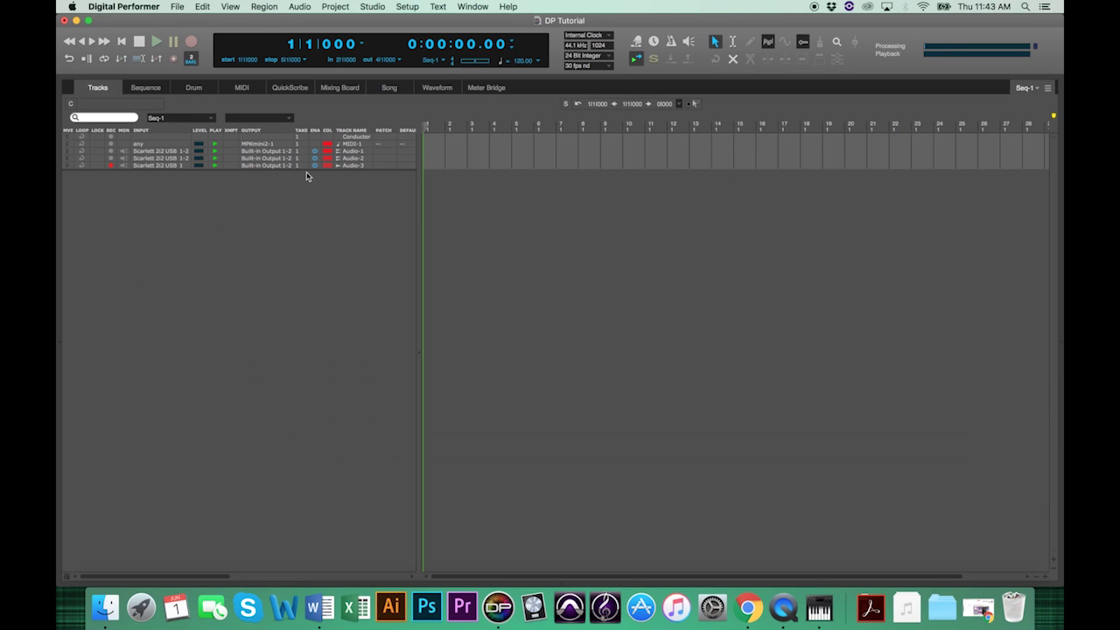
Delete the MIDI-1 and Audio-1 to Audio-3 tracks, leaving only the Conductor track.
left_click(263, 143)
left_click(246, 219)
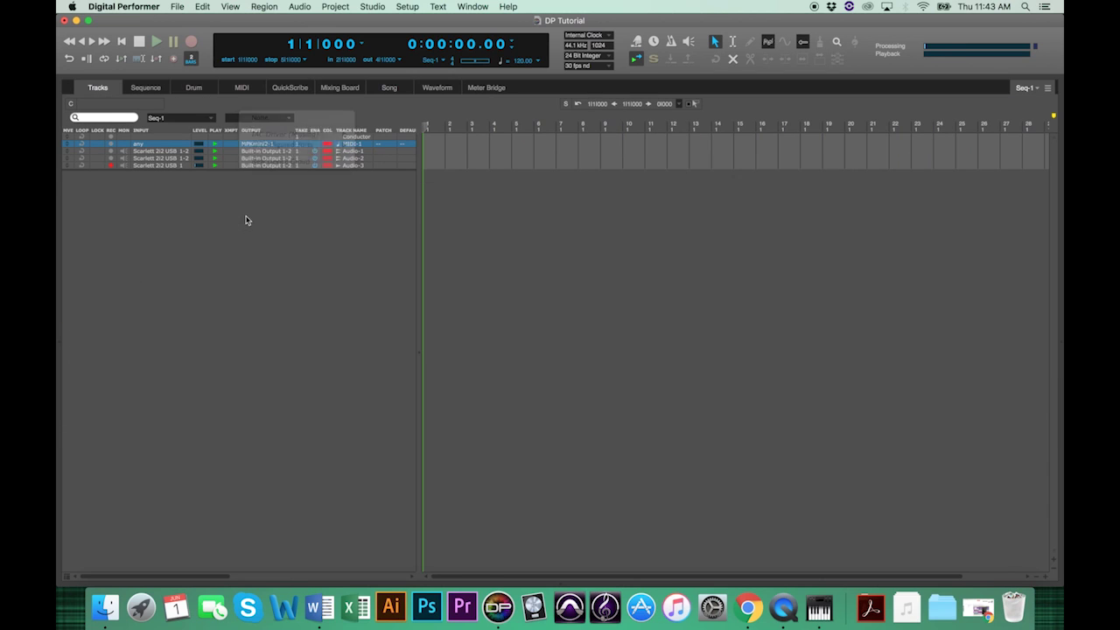
right_click(355, 168)
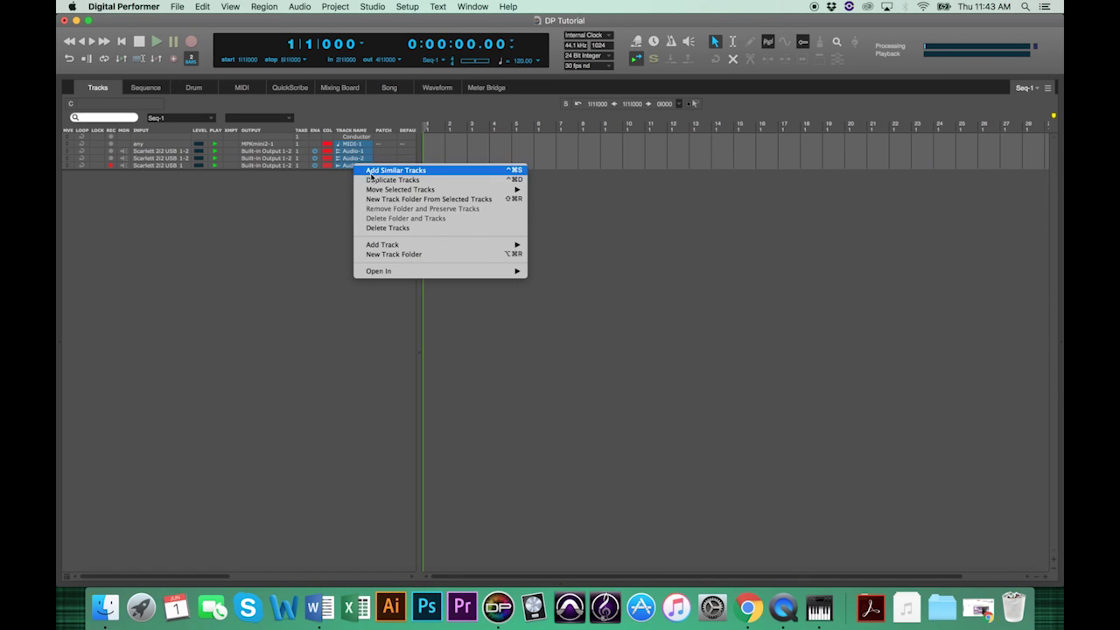
left_click(385, 228)
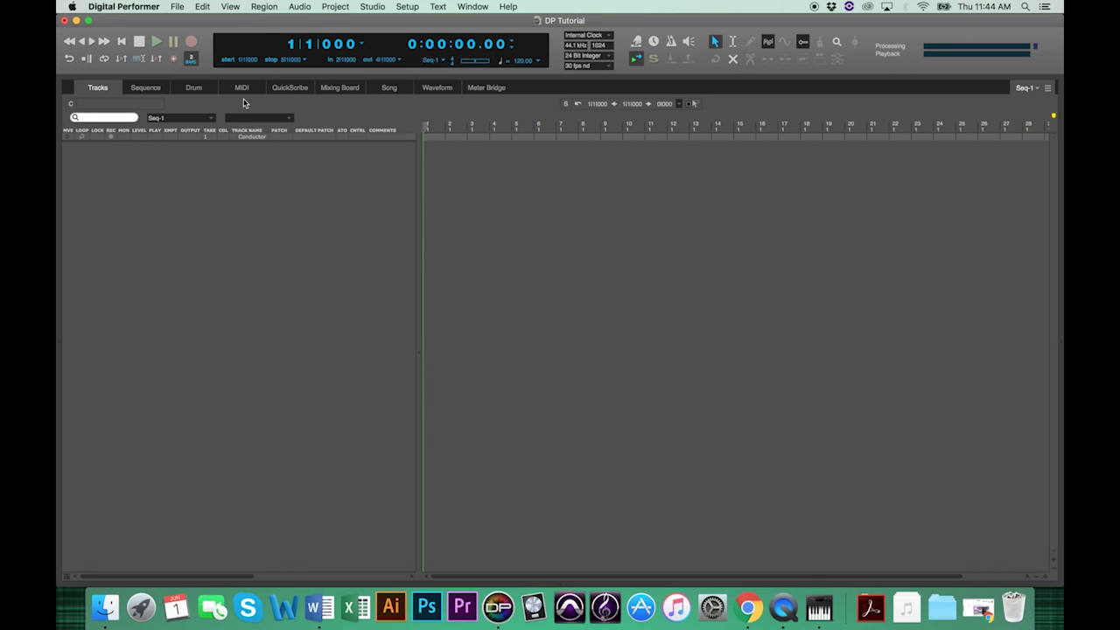
Add MIDI-1 to MIDI-5 and Audio-1 to Audio-5 tracks, then disarm recording on MIDI-5.
left_click(331, 7)
mouse_move(373, 23)
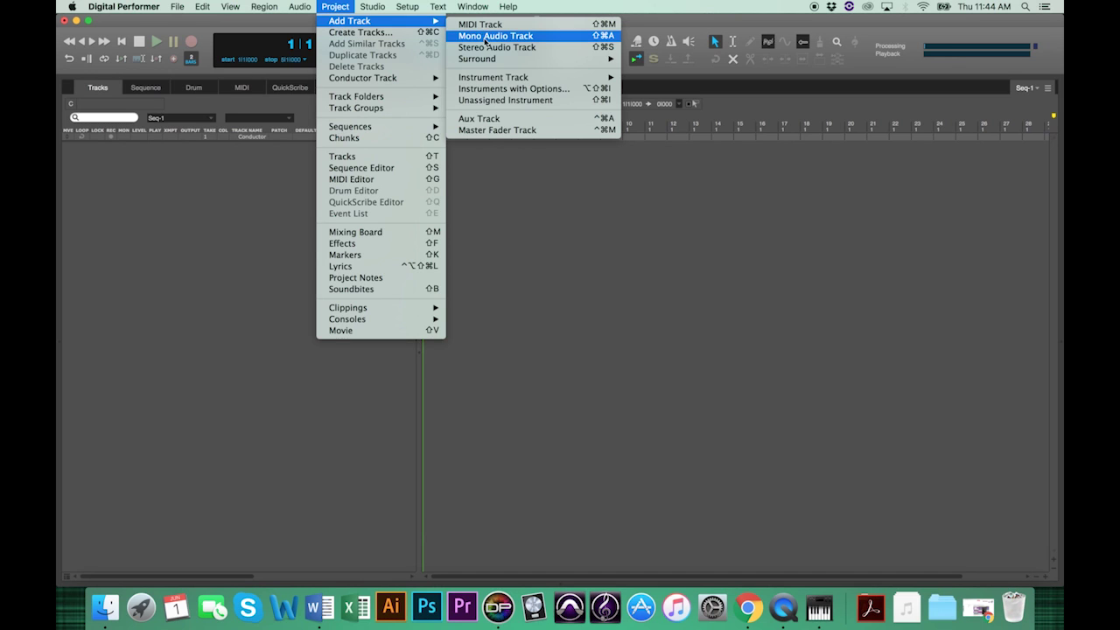
left_click(346, 11)
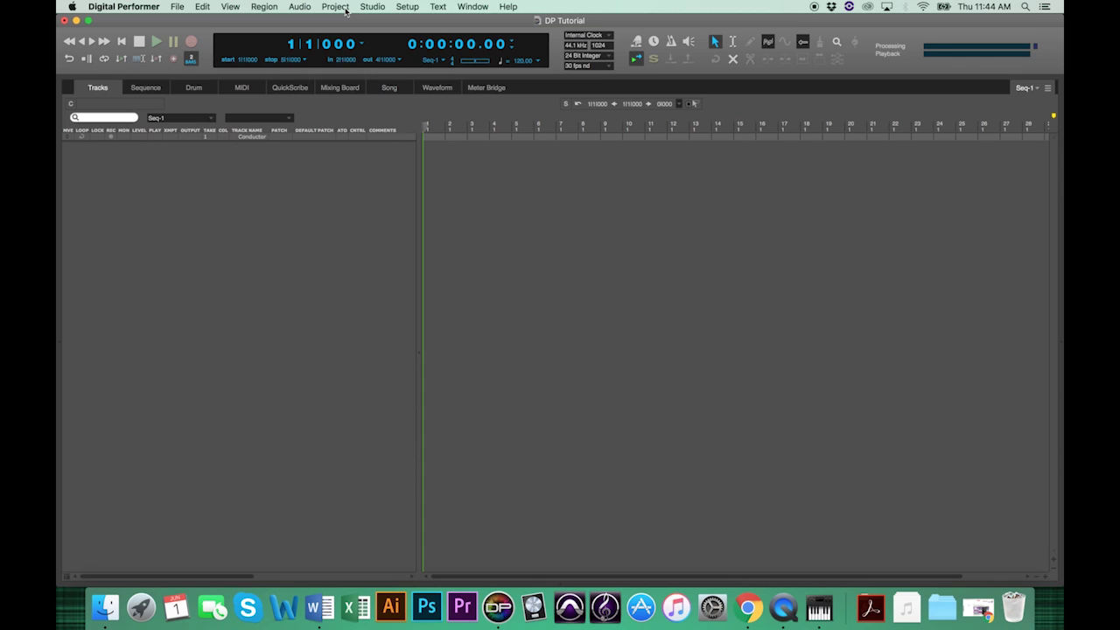
key("super+shift+m")
key("super+shift+m")
key("super+shift+m")
key("super+shift+m")
key("super+shift+m")
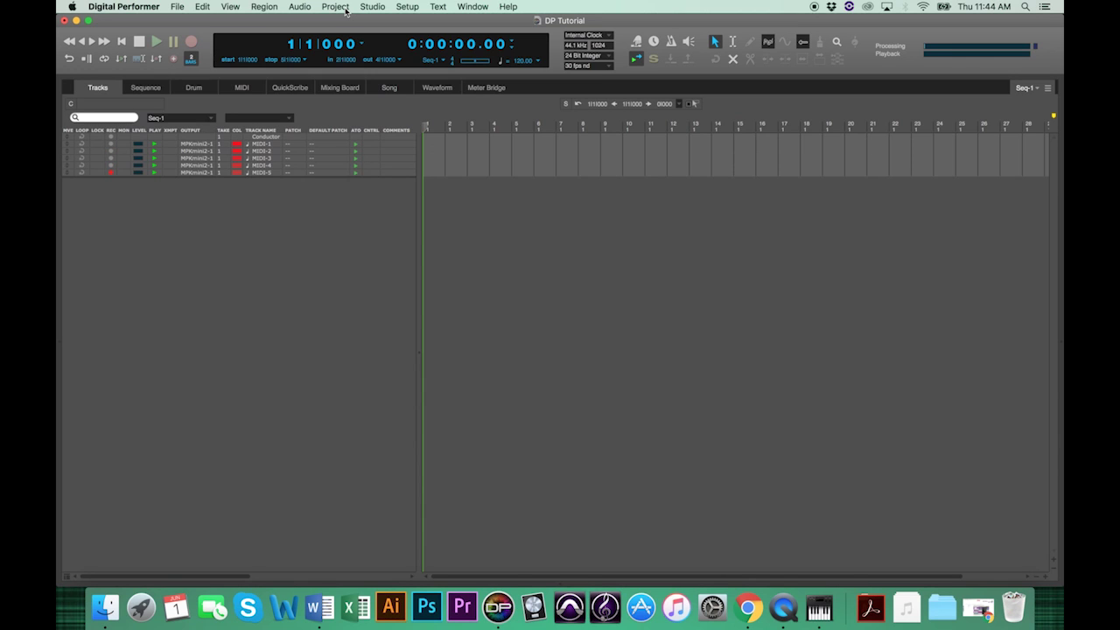
key("super+shift+a")
key("super+shift+a")
key("super+shift+a")
key("super+shift+a")
key("super+shift+a")
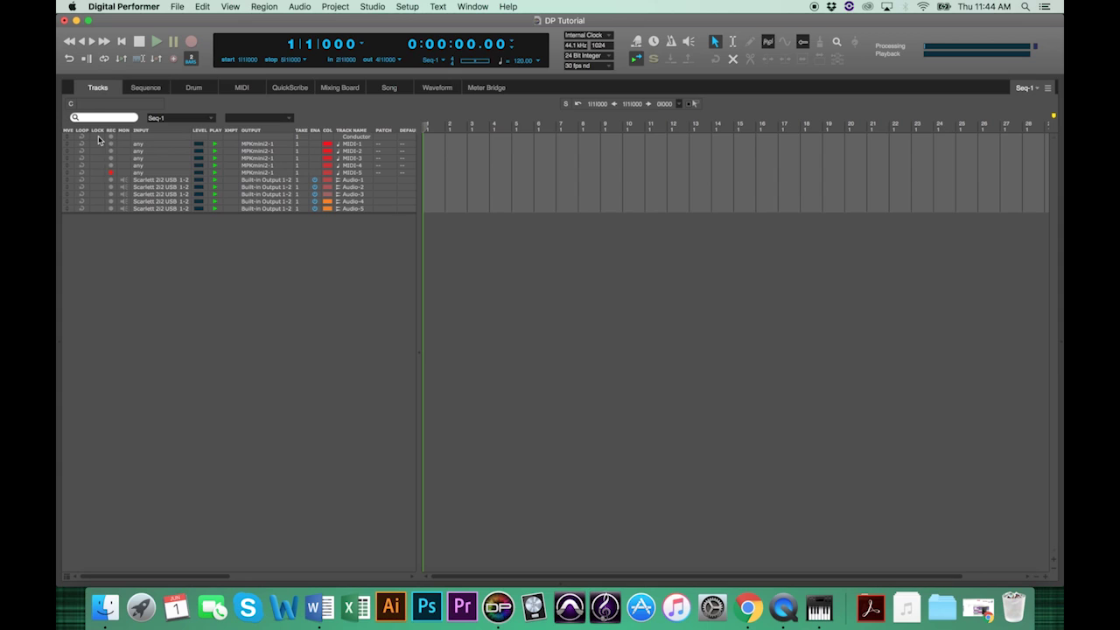
left_click(111, 173)
left_click(178, 9)
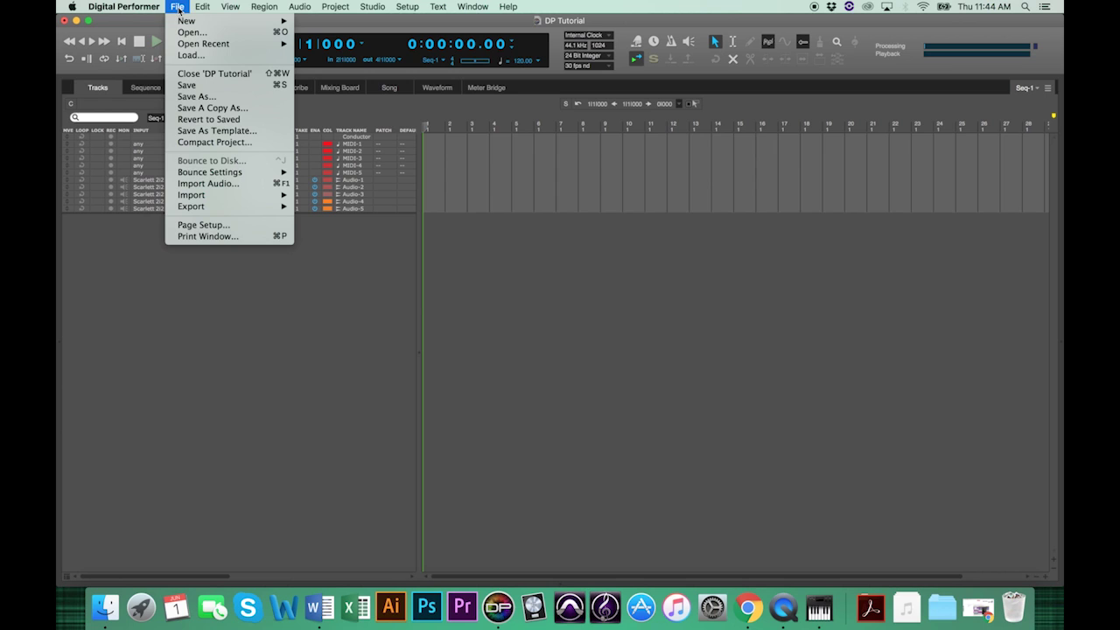
left_click(201, 132)
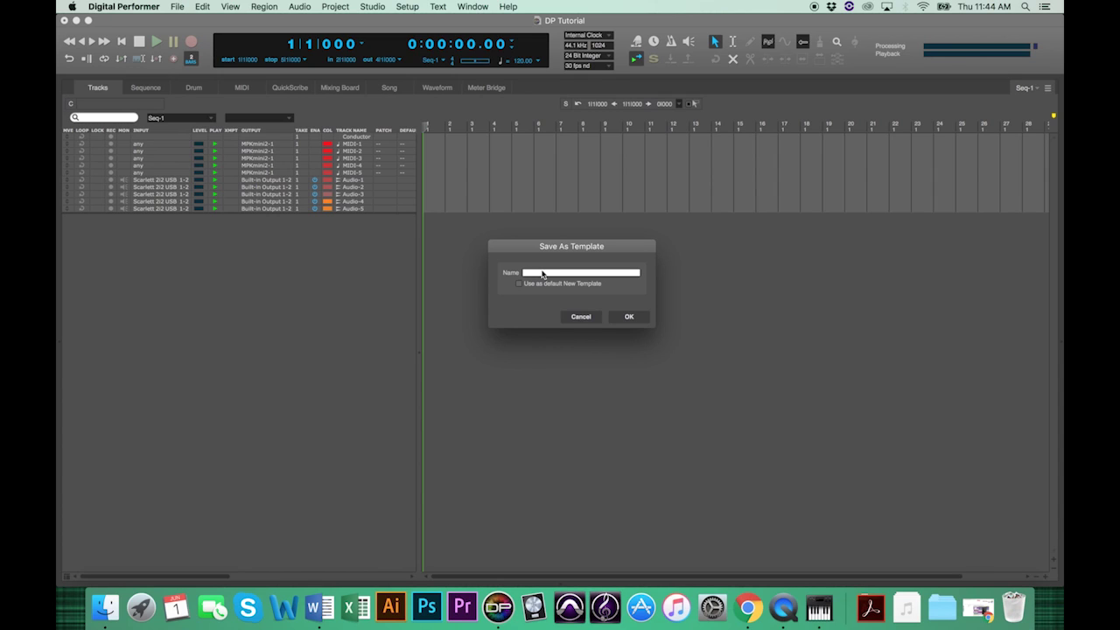
type("5 MIDI")
type(" & Stereo")
left_click(582, 317)
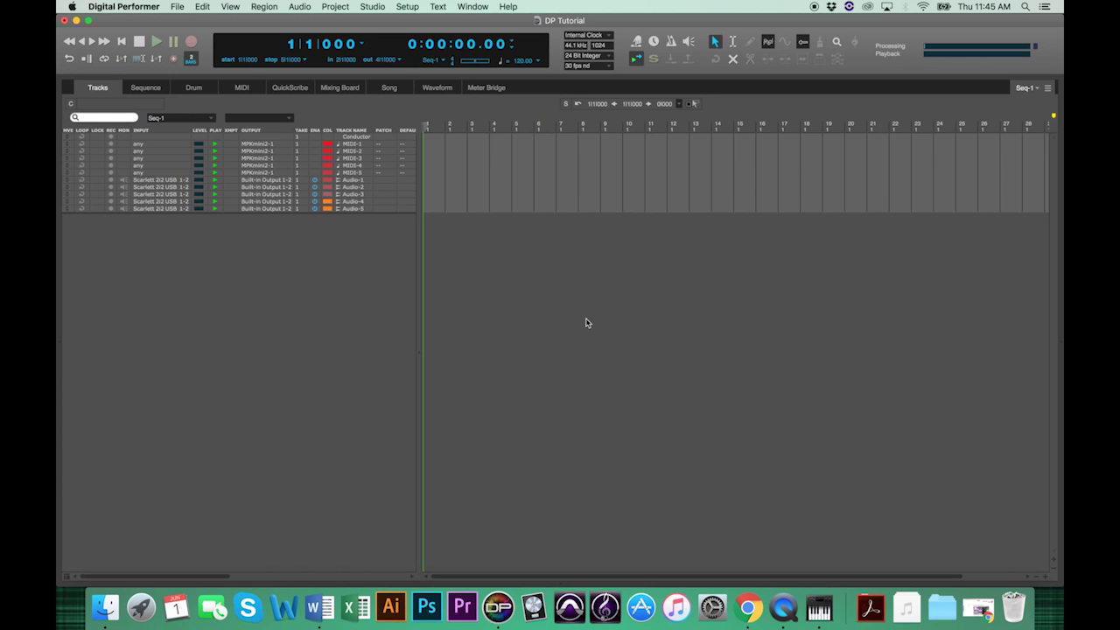